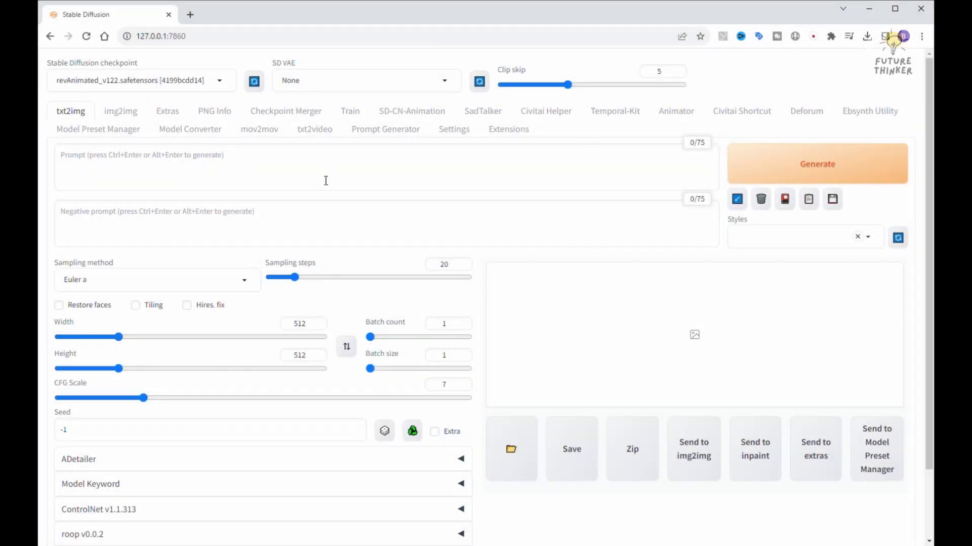
Open the SD-CN-Animation vid2vid settings and expand the ControlNet v1.1.313 section below them.
{"action": "left_click", "coordinate": [405, 111]}
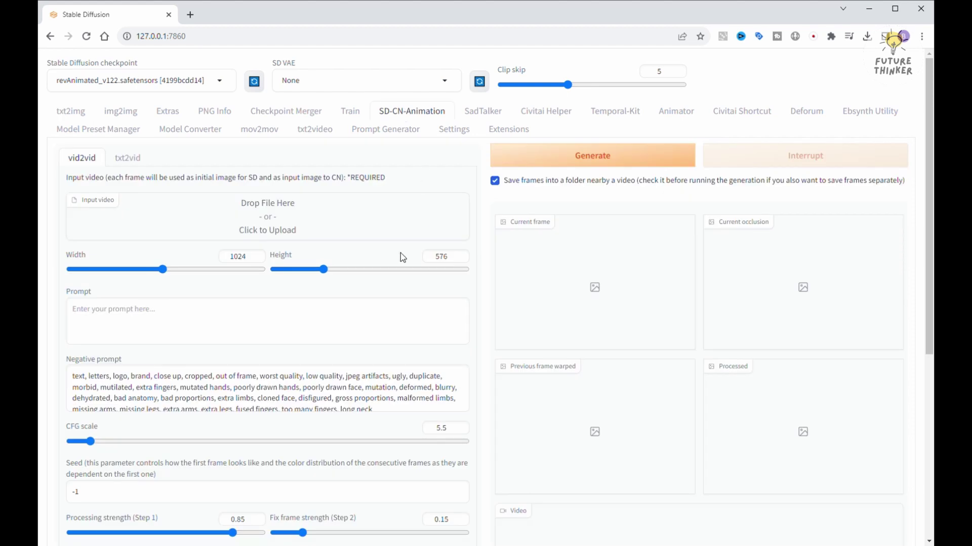
{"action": "scroll", "coordinate": [403, 257], "scroll_direction": "down", "scroll_amount": 3}
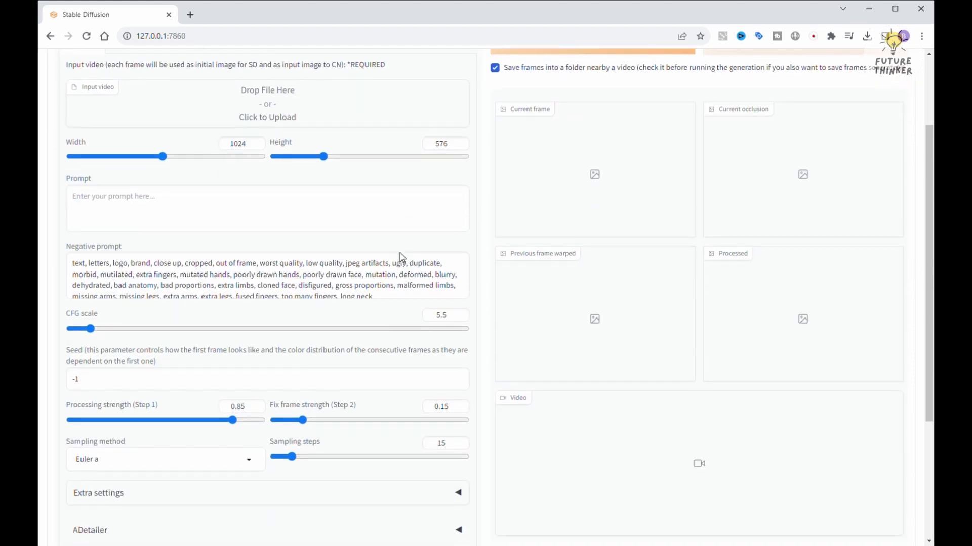
{"action": "scroll", "coordinate": [354, 378], "scroll_direction": "down", "scroll_amount": 1}
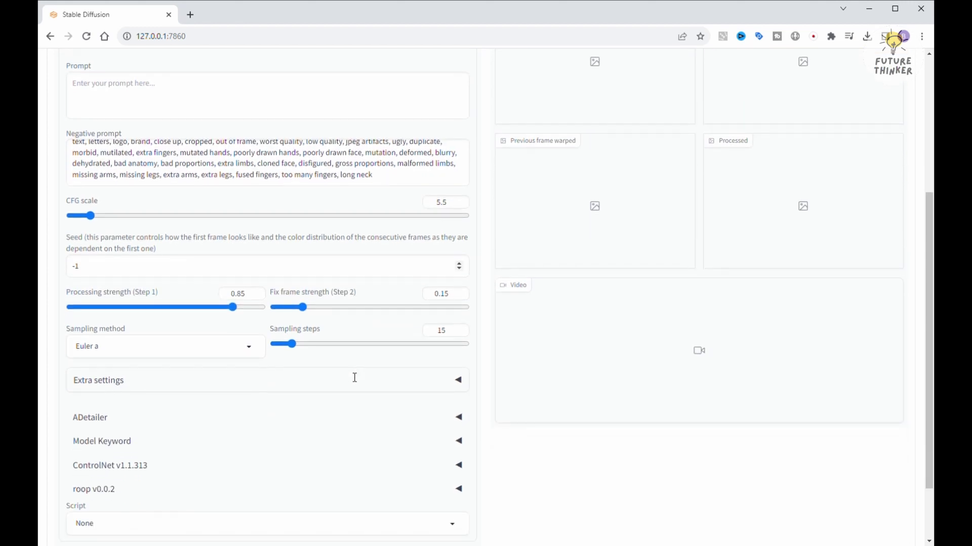
{"action": "left_click", "coordinate": [169, 470]}
{"action": "scroll", "coordinate": [228, 477], "scroll_direction": "down", "scroll_amount": 1}
{"action": "scroll", "coordinate": [230, 479], "scroll_direction": "down", "scroll_amount": 2}
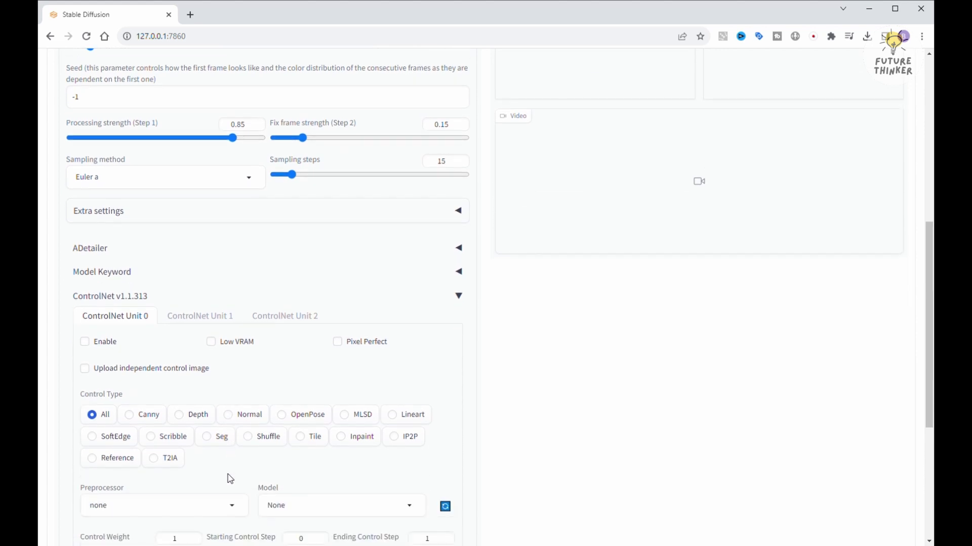
{"action": "scroll", "coordinate": [230, 478], "scroll_direction": "down", "scroll_amount": 3}
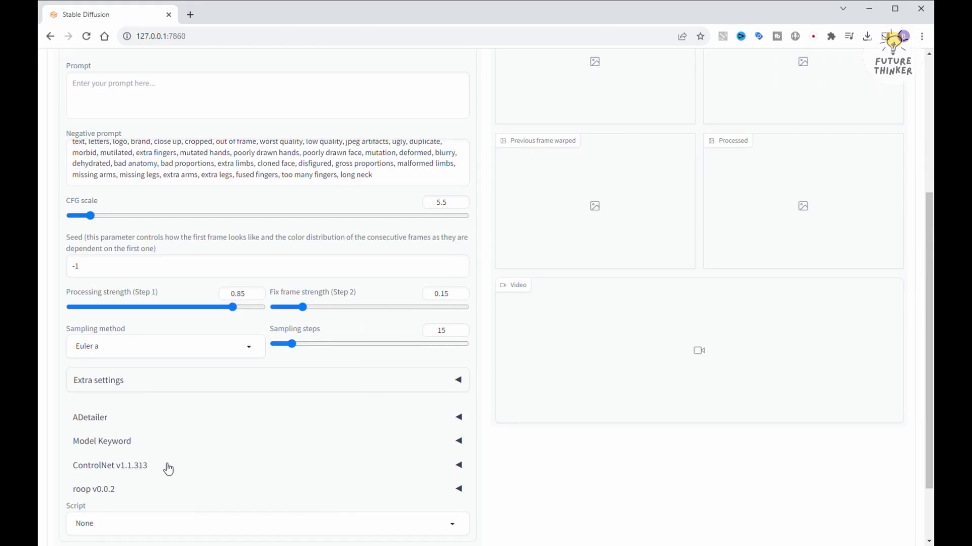
{"action": "left_click", "coordinate": [168, 467]}
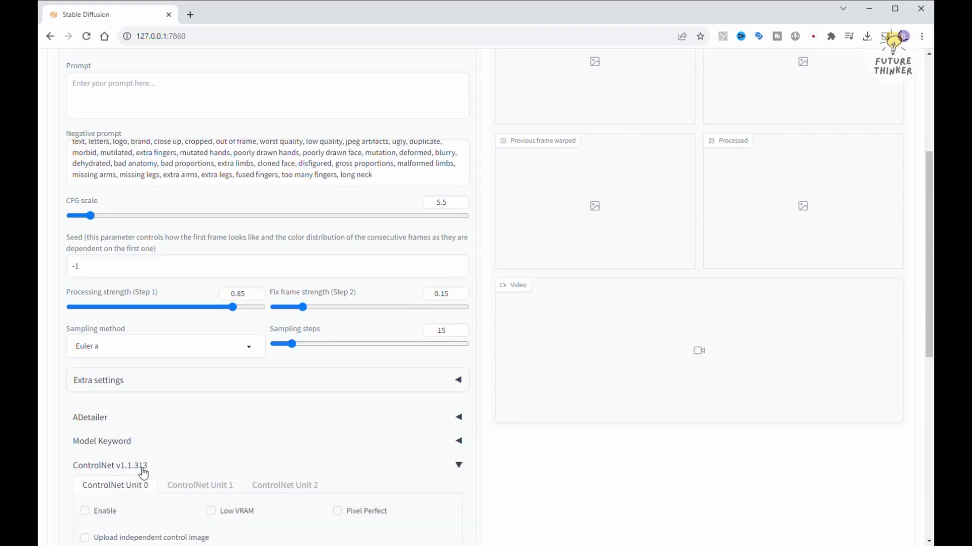
{"action": "scroll", "coordinate": [227, 477], "scroll_direction": "down", "scroll_amount": 1}
{"action": "scroll", "coordinate": [230, 479], "scroll_direction": "down", "scroll_amount": 2}
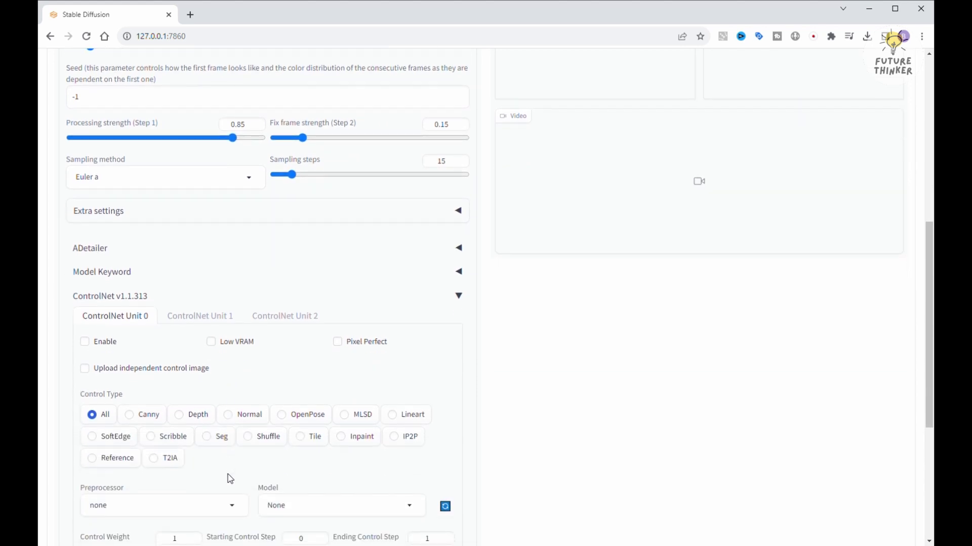
{"action": "scroll", "coordinate": [230, 479], "scroll_direction": "down", "scroll_amount": 3}
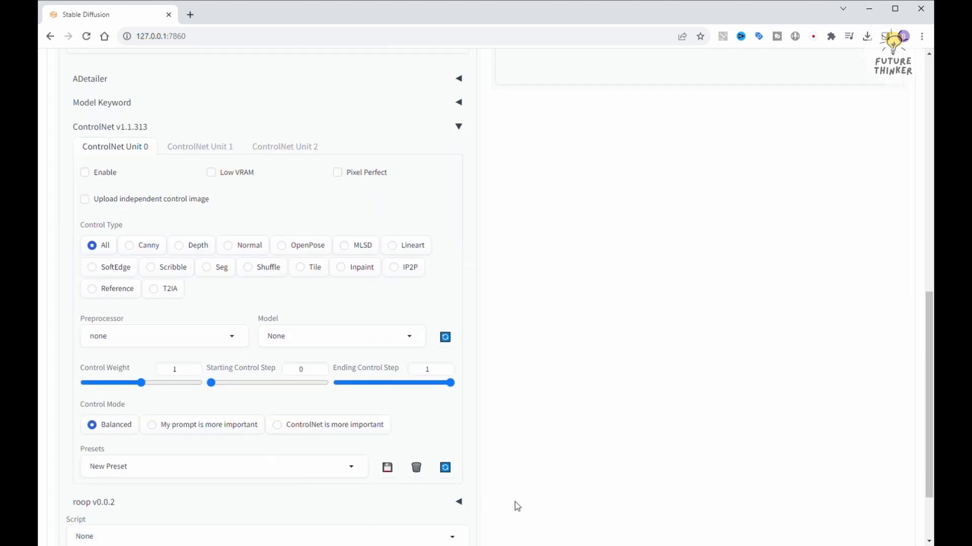
{"action": "scroll", "coordinate": [516, 506], "scroll_direction": "down", "scroll_amount": 2}
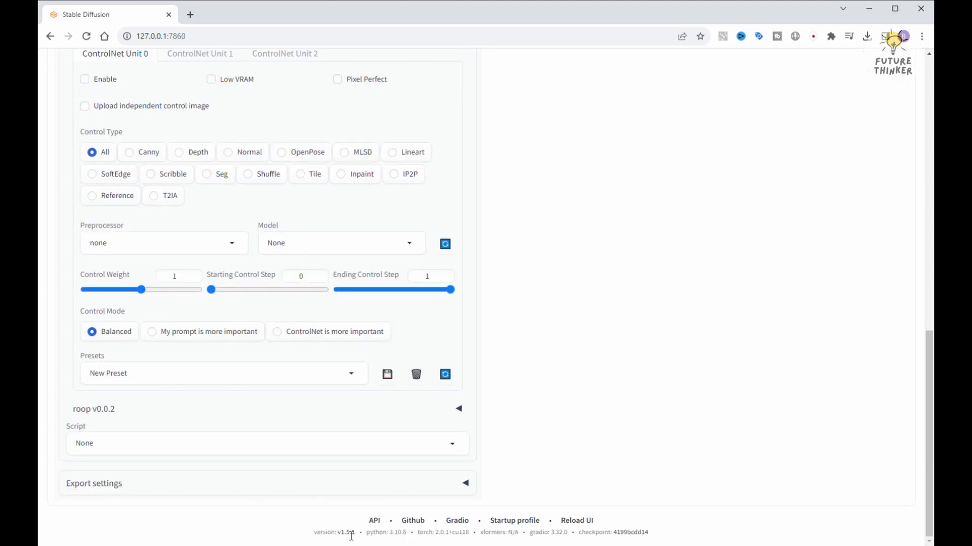
{"action": "left_click_drag", "start_coordinate": [315, 537], "coordinate": [651, 540]}
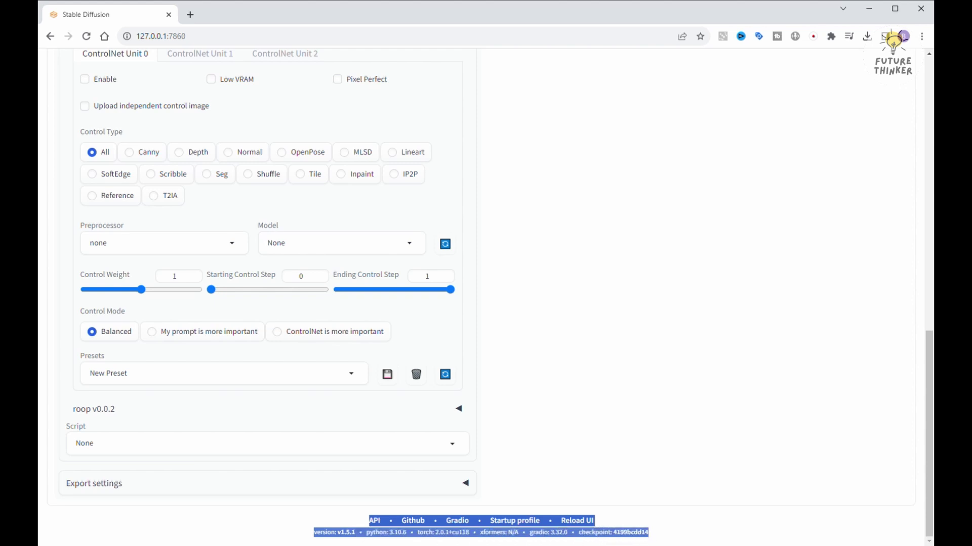
{"action": "left_click", "coordinate": [588, 396]}
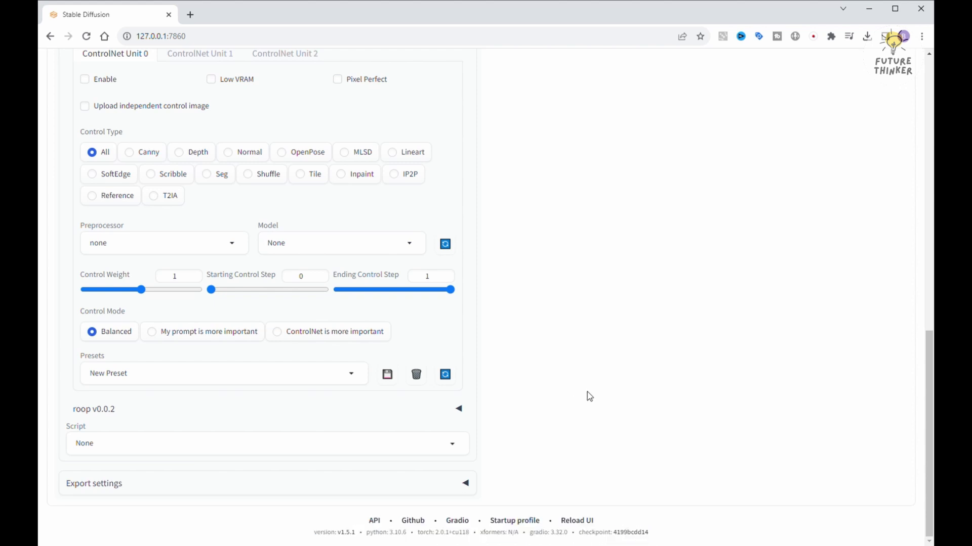
{"action": "scroll", "coordinate": [588, 395], "scroll_direction": "up", "scroll_amount": 20}
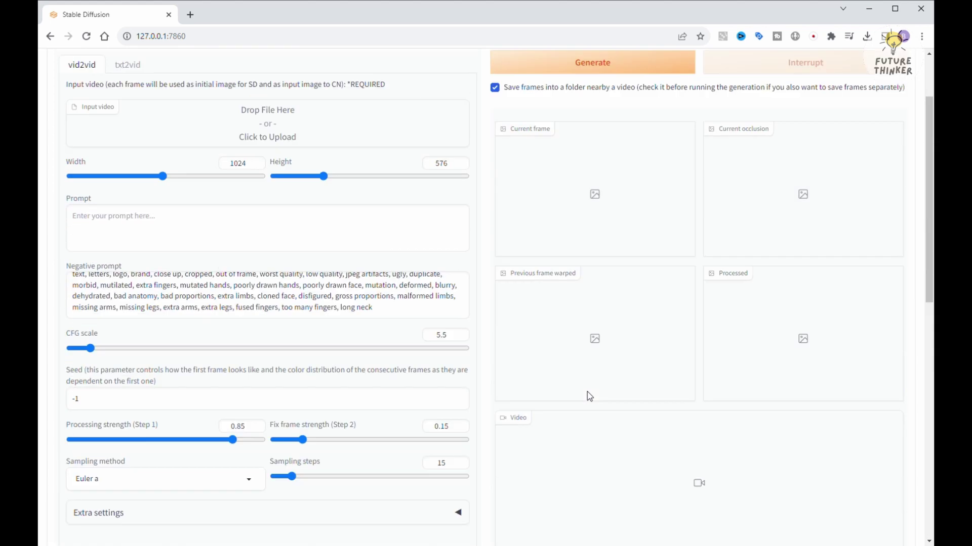
Open the SD-CN-Animation GitHub repository from the Installed extensions list in a new tab.
{"action": "left_click", "coordinate": [509, 133]}
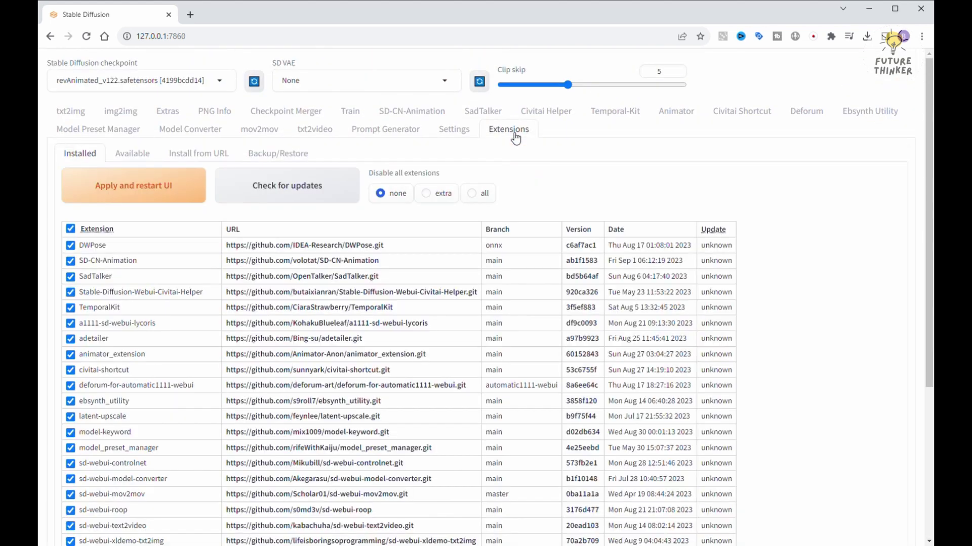
{"action": "left_click", "coordinate": [368, 265]}
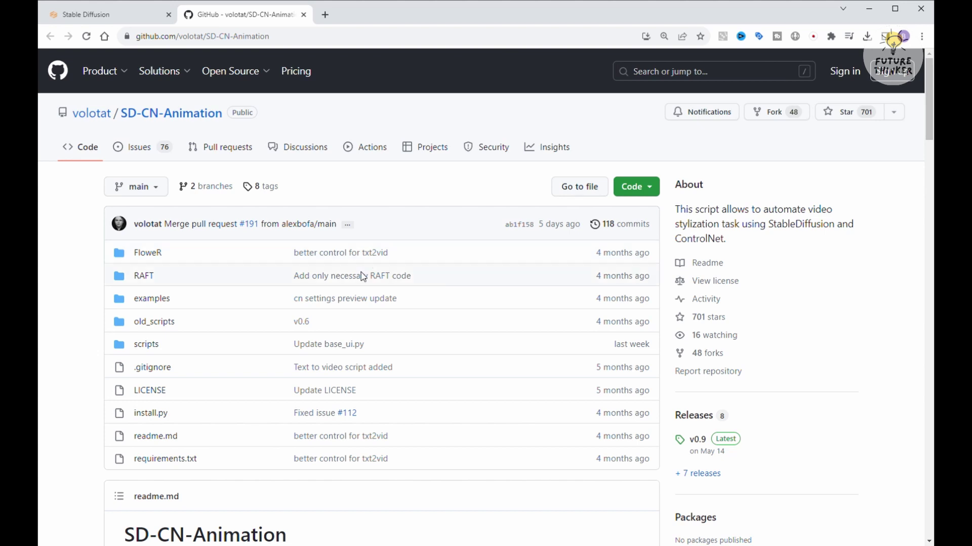
{"action": "scroll", "coordinate": [349, 294], "scroll_direction": "down", "scroll_amount": 5}
{"action": "scroll", "coordinate": [336, 320], "scroll_direction": "down", "scroll_amount": 2}
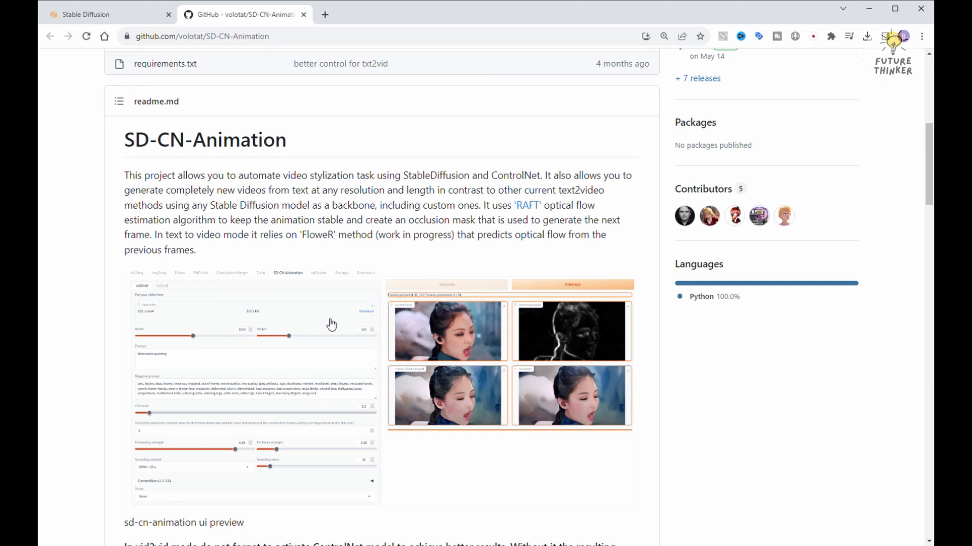
{"action": "scroll", "coordinate": [330, 326], "scroll_direction": "down", "scroll_amount": 2}
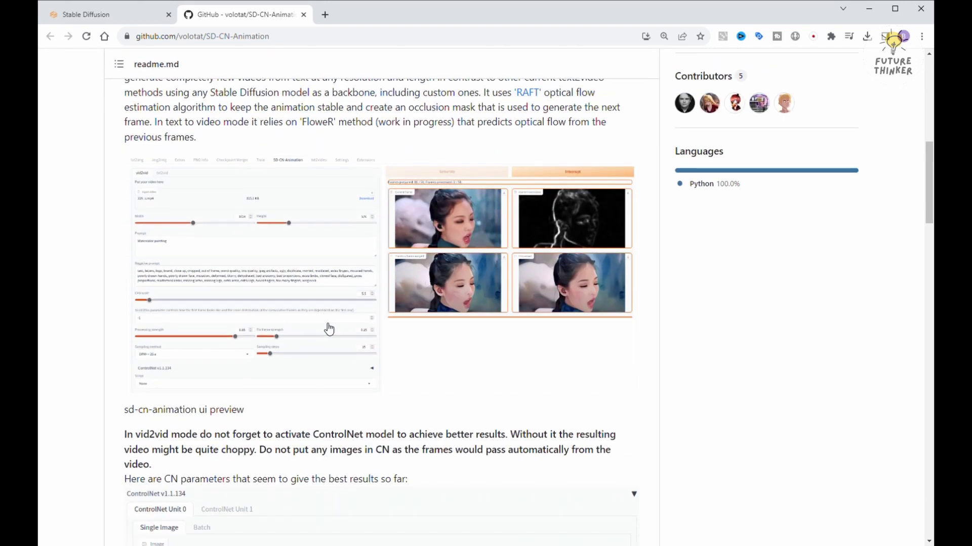
{"action": "scroll", "coordinate": [329, 329], "scroll_direction": "down", "scroll_amount": 3}
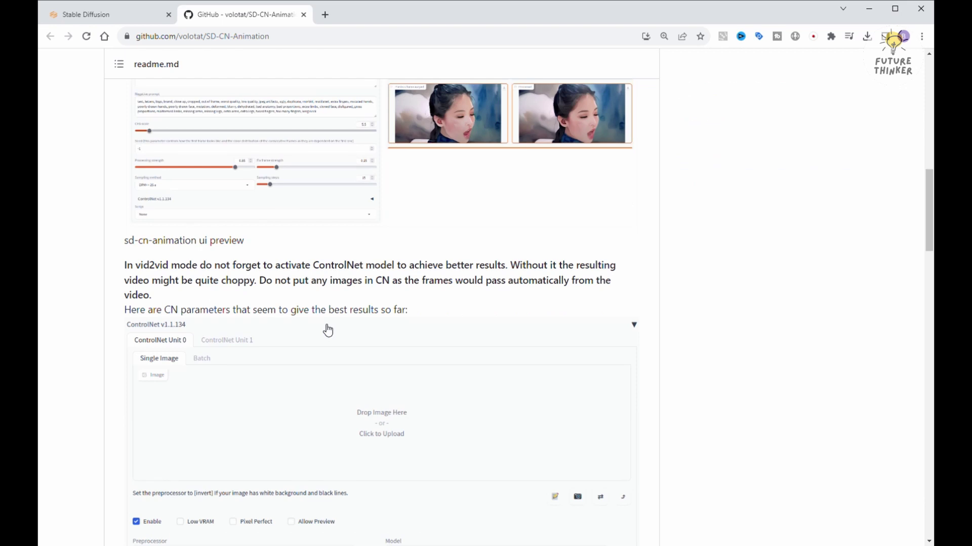
{"action": "scroll", "coordinate": [327, 331], "scroll_direction": "down", "scroll_amount": 1}
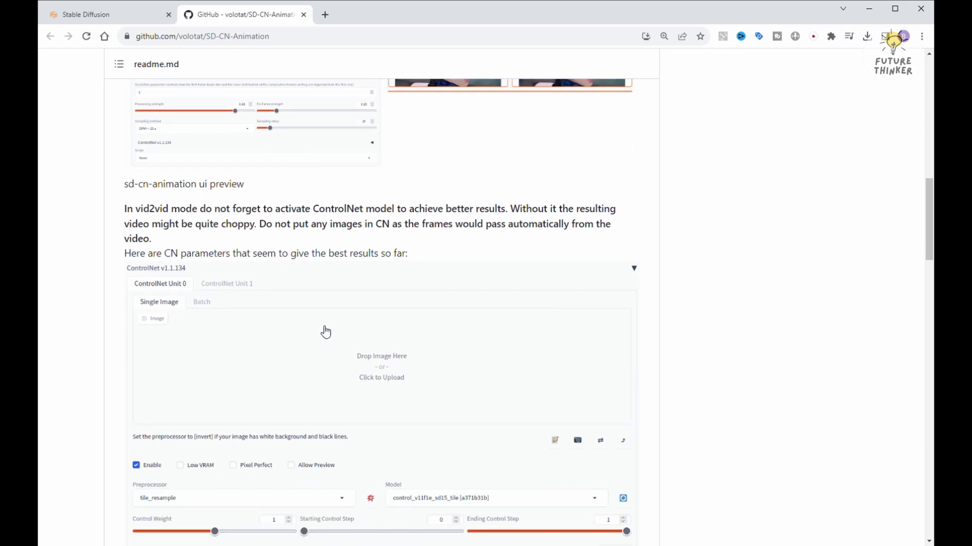
{"action": "scroll", "coordinate": [325, 332], "scroll_direction": "down", "scroll_amount": 1}
{"action": "scroll", "coordinate": [325, 332], "scroll_direction": "down", "scroll_amount": 1}
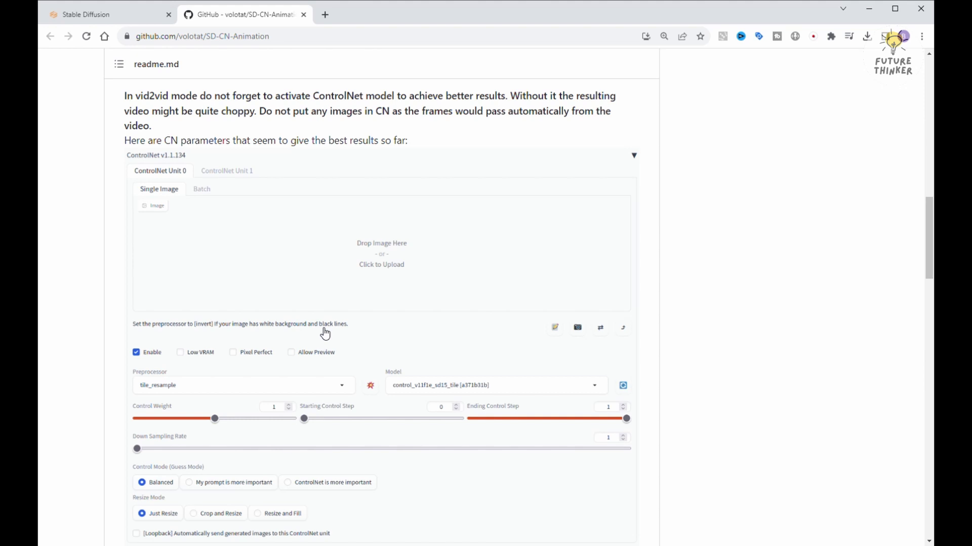
{"action": "scroll", "coordinate": [329, 331], "scroll_direction": "down", "scroll_amount": 2}
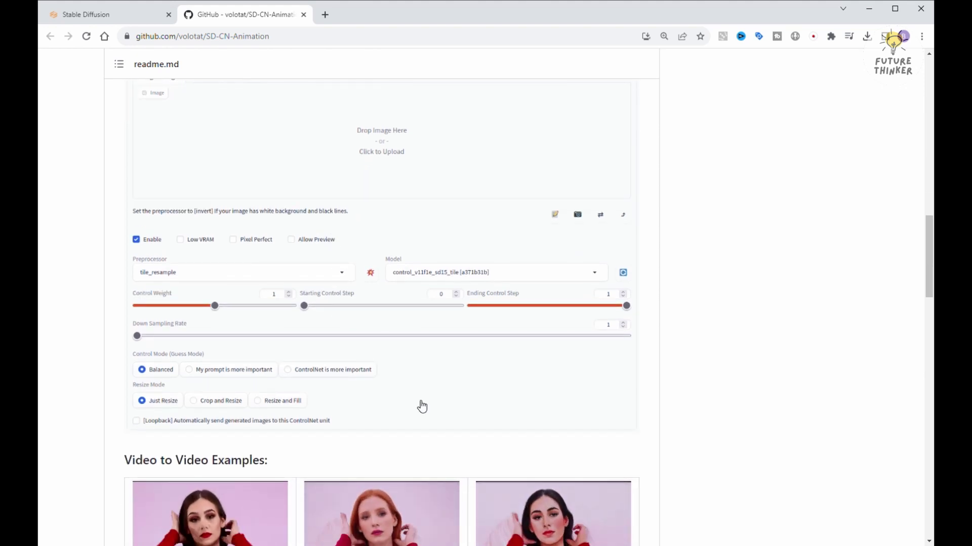
{"action": "scroll", "coordinate": [420, 406], "scroll_direction": "down", "scroll_amount": 1}
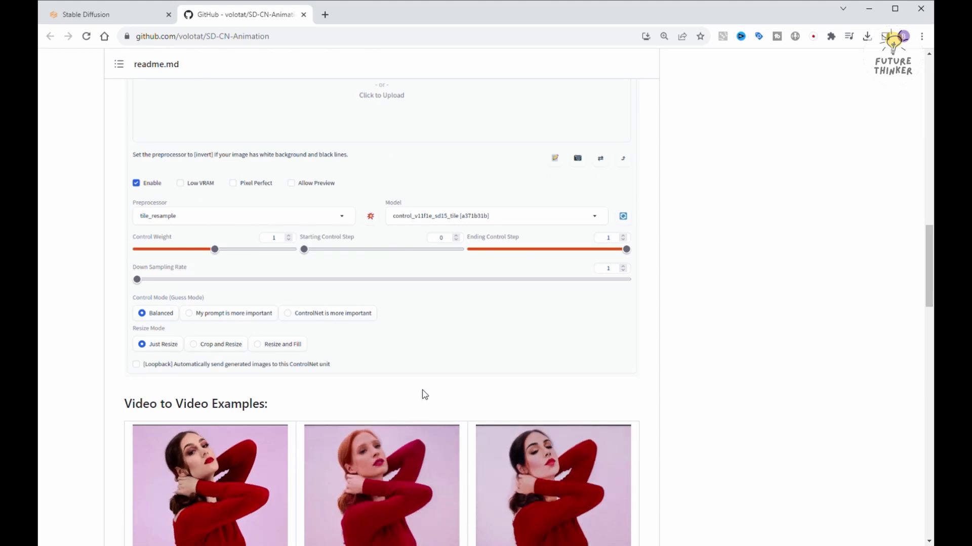
{"action": "scroll", "coordinate": [425, 394], "scroll_direction": "up", "scroll_amount": 2}
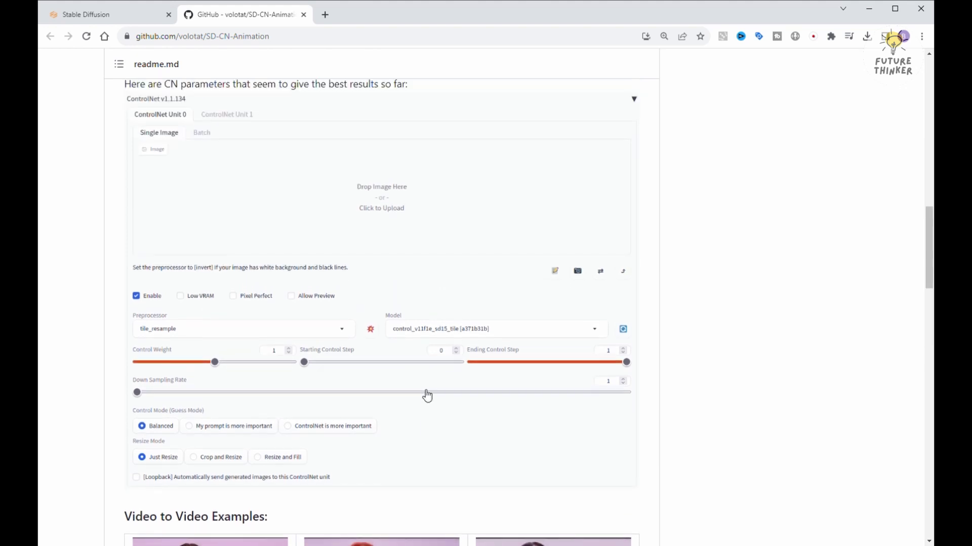
{"action": "scroll", "coordinate": [428, 396], "scroll_direction": "up", "scroll_amount": 2}
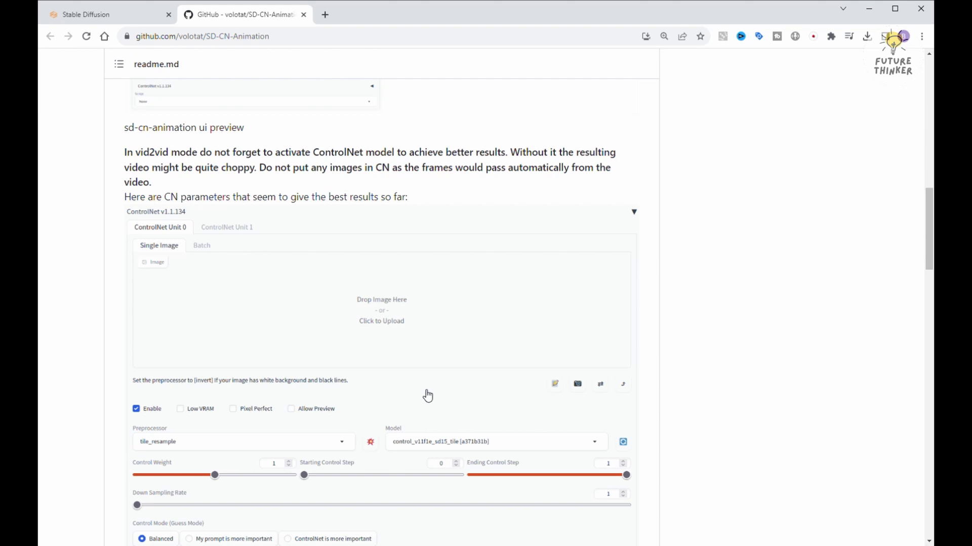
{"action": "scroll", "coordinate": [428, 396], "scroll_direction": "down", "scroll_amount": 9}
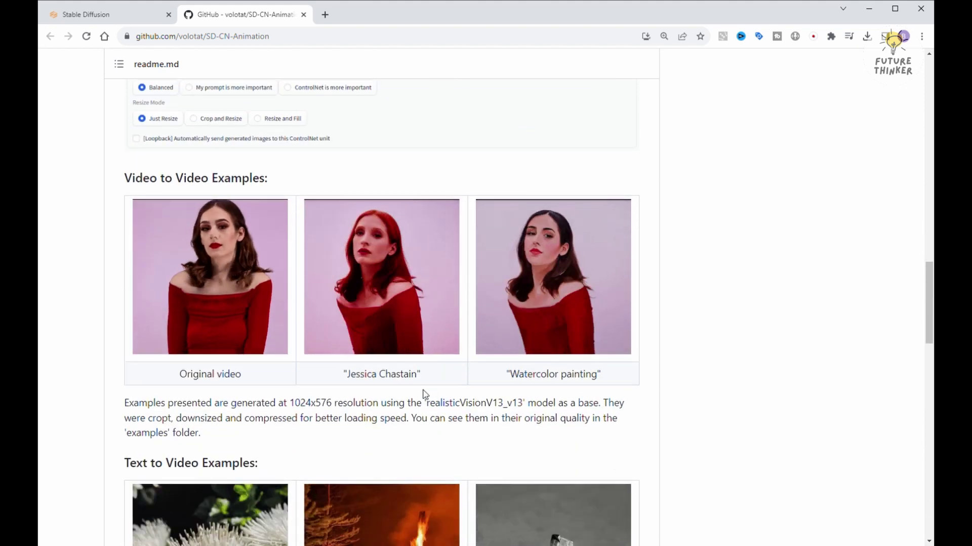
{"action": "scroll", "coordinate": [389, 405], "scroll_direction": "down", "scroll_amount": 3}
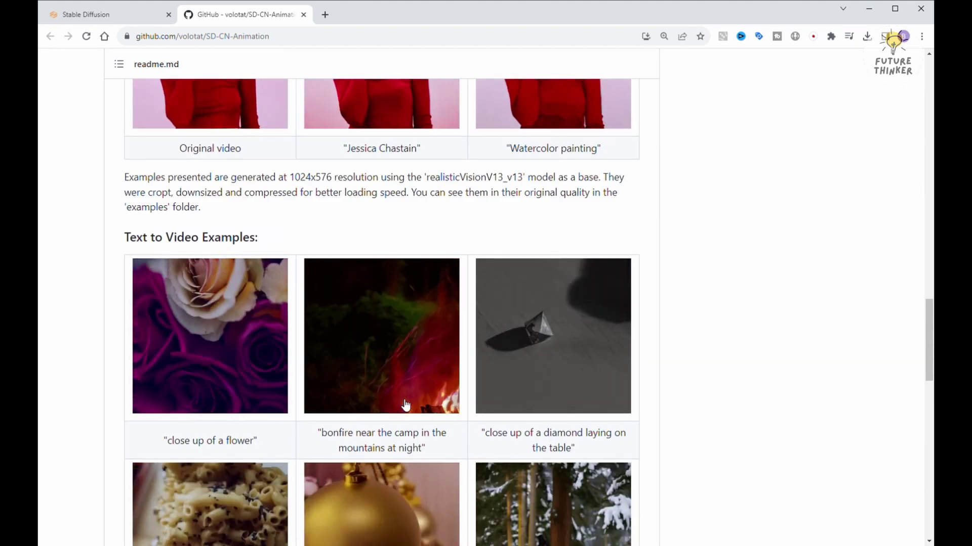
{"action": "scroll", "coordinate": [412, 402], "scroll_direction": "down", "scroll_amount": 4}
{"action": "scroll", "coordinate": [413, 402], "scroll_direction": "down", "scroll_amount": 4}
{"action": "scroll", "coordinate": [410, 401], "scroll_direction": "down", "scroll_amount": 3}
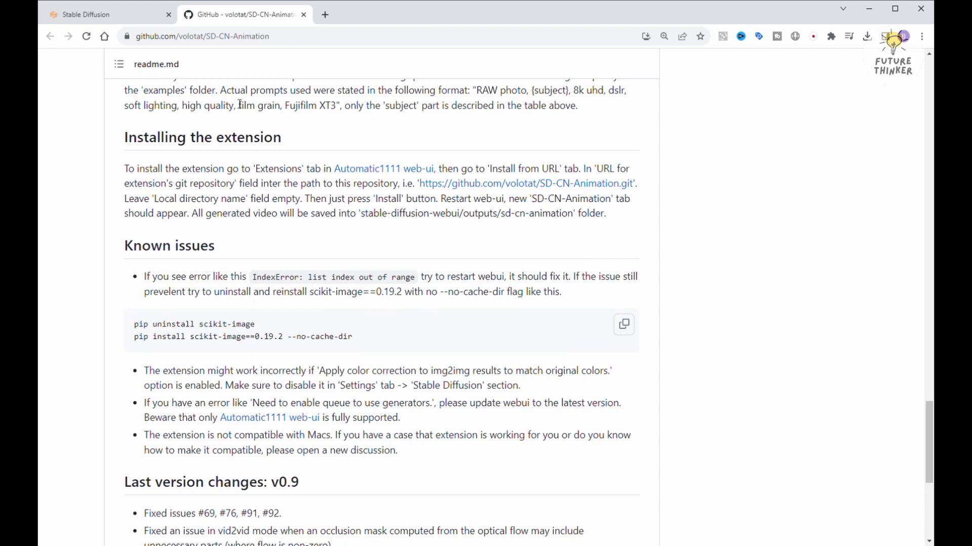
Paste the copied SD-CN-Animation repository URL into Install from URL, then return to Installed.
{"action": "left_click", "coordinate": [197, 37]}
{"action": "key", "text": "ctrl+c"}
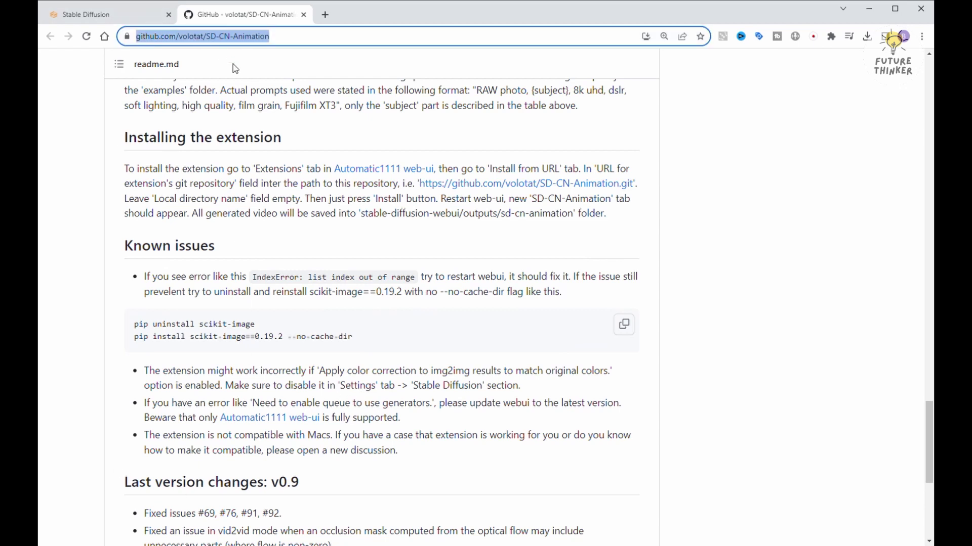
{"action": "left_click", "coordinate": [101, 15]}
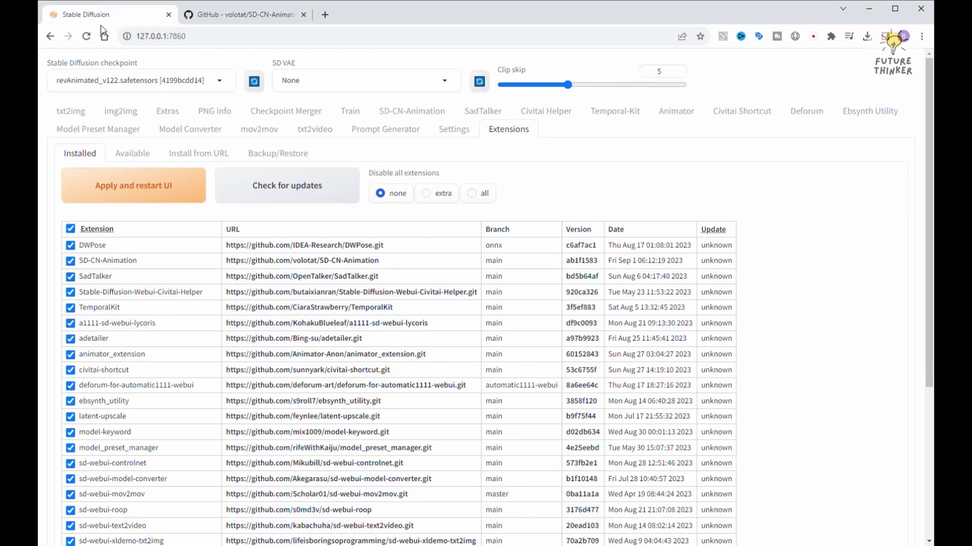
{"action": "left_click", "coordinate": [197, 156]}
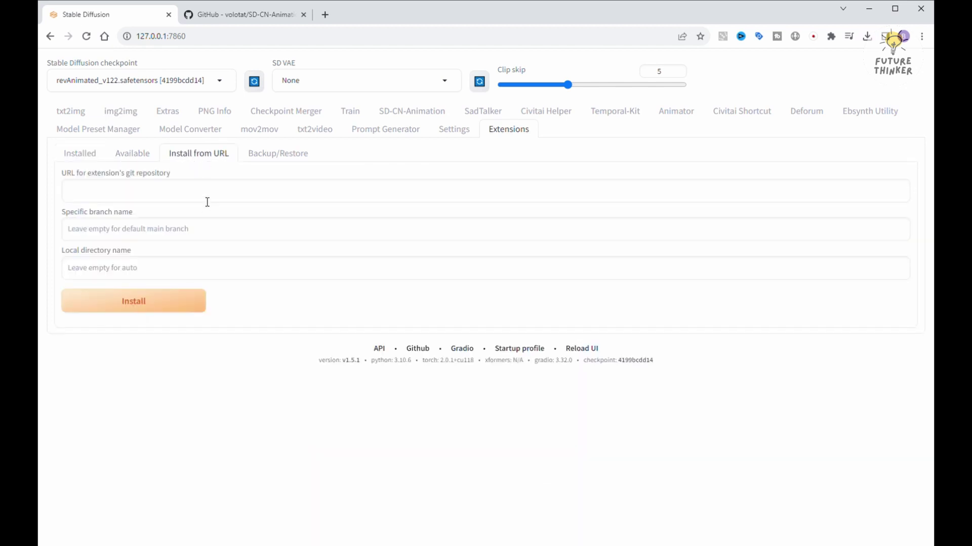
{"action": "left_click", "coordinate": [207, 201]}
{"action": "key", "text": "ctrl+v"}
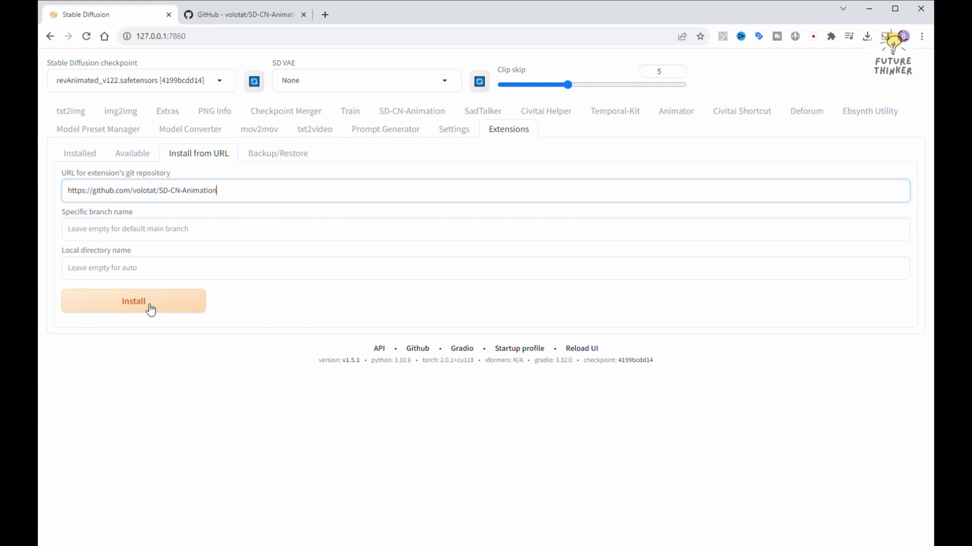
{"action": "left_click", "coordinate": [93, 161]}
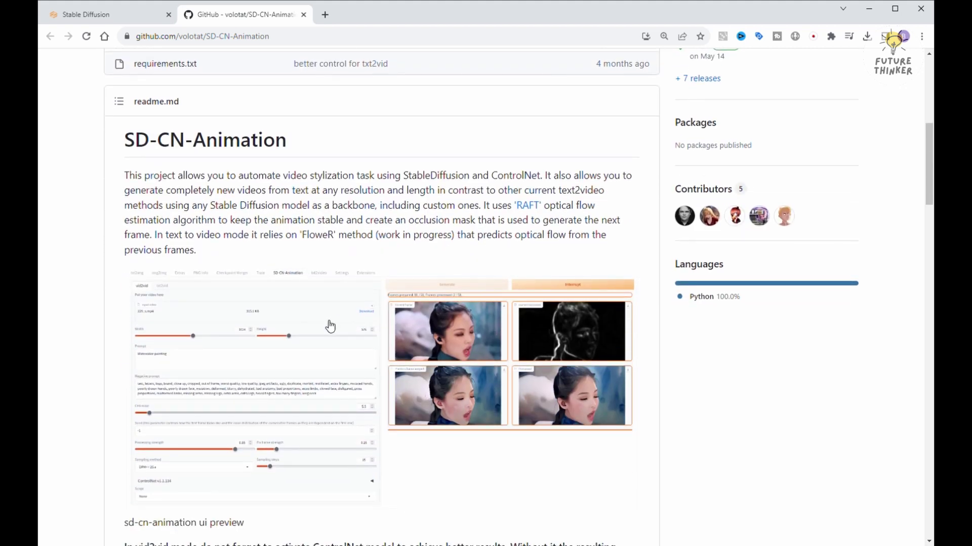
{"action": "scroll", "coordinate": [330, 326], "scroll_direction": "down", "scroll_amount": 2}
{"action": "scroll", "coordinate": [329, 330], "scroll_direction": "down", "scroll_amount": 3}
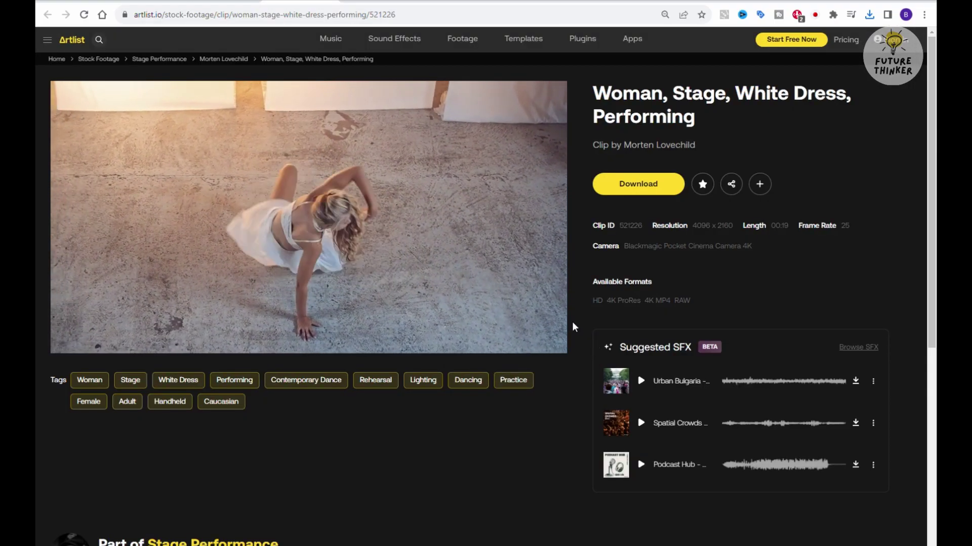
Download the orange 'Studio Shot, Vj, Silhouette, Dancing' clip from Artlist's Stage Performance collection.
{"action": "scroll", "coordinate": [574, 326], "scroll_direction": "down", "scroll_amount": 7}
{"action": "left_click", "coordinate": [556, 294]}
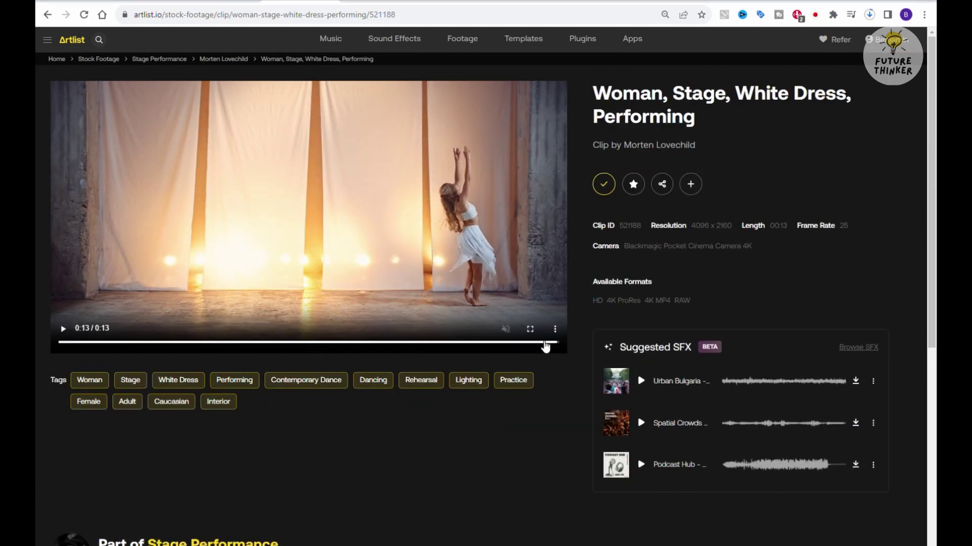
{"action": "scroll", "coordinate": [548, 282], "scroll_direction": "down", "scroll_amount": 6}
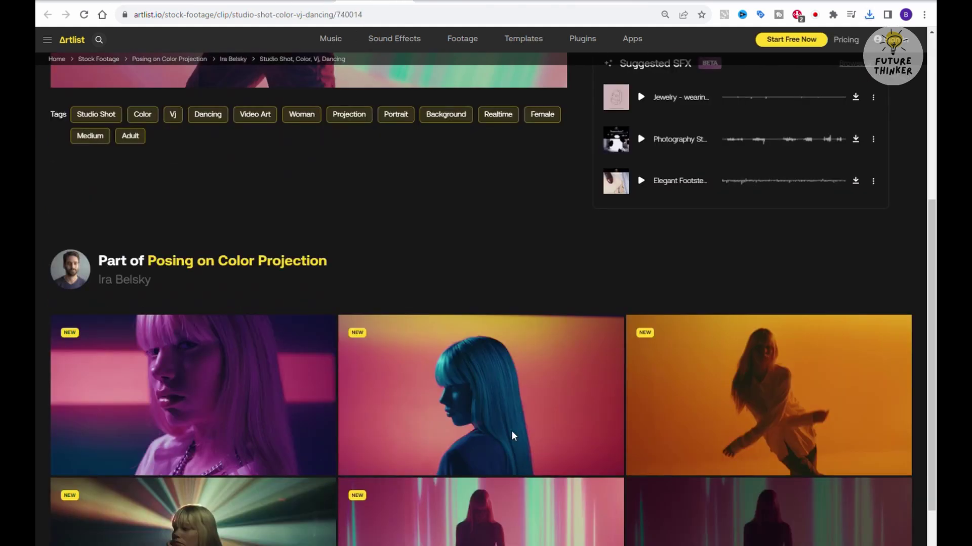
{"action": "left_click", "coordinate": [820, 301]}
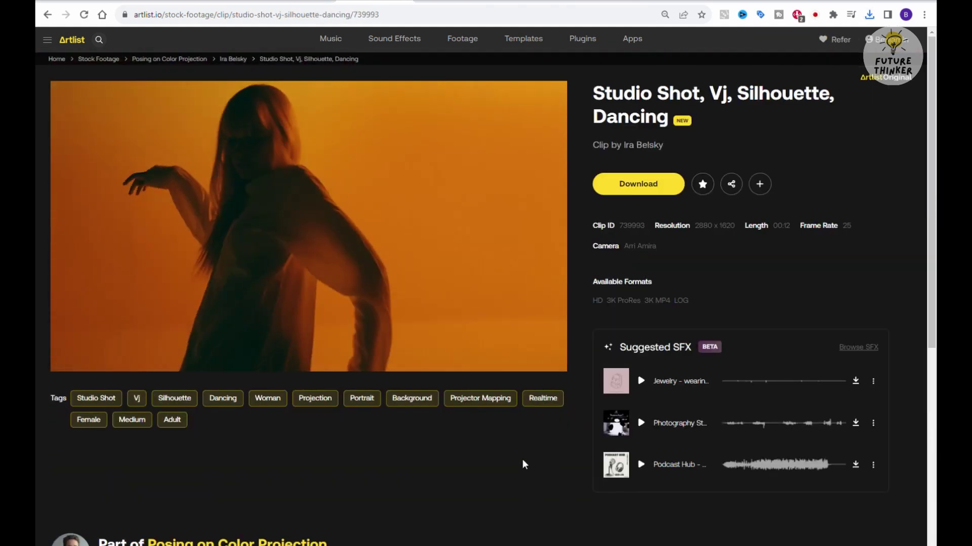
{"action": "left_click", "coordinate": [638, 183]}
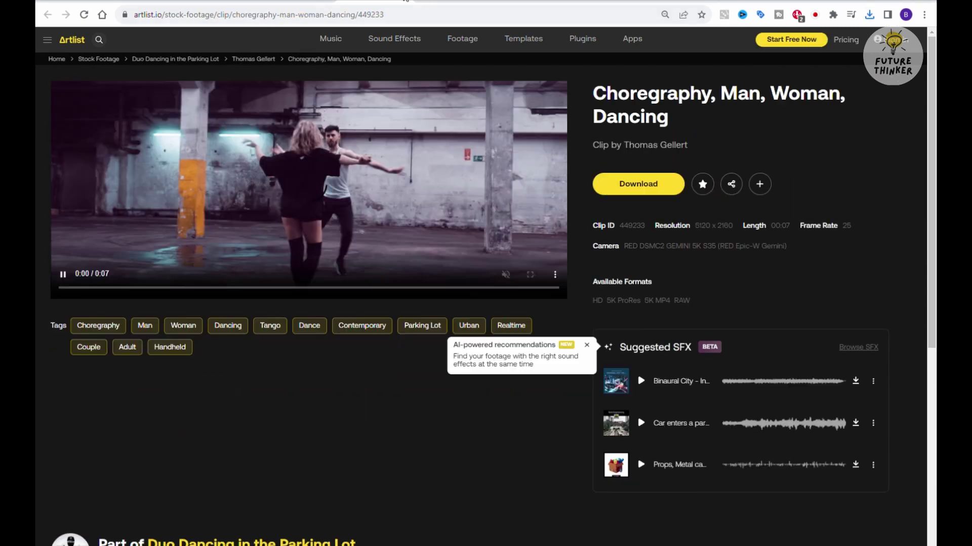
{"action": "left_click", "coordinate": [587, 345]}
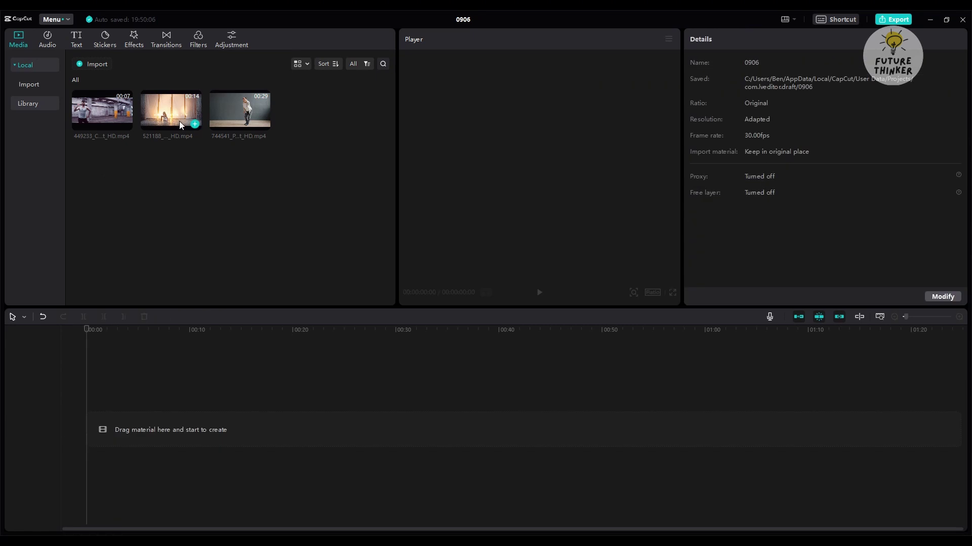
Trim the stage dance clip on the CapCut timeline, cutting at about 11 seconds.
{"action": "left_click", "coordinate": [195, 123]}
{"action": "left_click_drag", "start_coordinate": [94, 331], "coordinate": [234, 344]}
{"action": "left_click", "coordinate": [103, 316]}
{"action": "left_click", "coordinate": [131, 332]}
{"action": "left_click_drag", "start_coordinate": [132, 333], "coordinate": [151, 333]}
{"action": "key", "text": "w"}
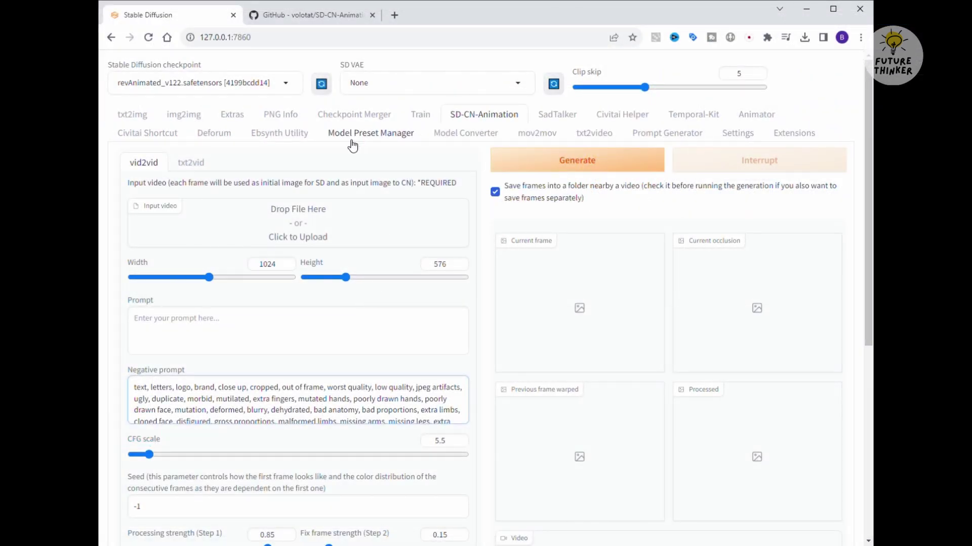
Load 0906-1.mp4 as the vid2vid input video and change Height from 576 to 768.
{"action": "left_click", "coordinate": [458, 121]}
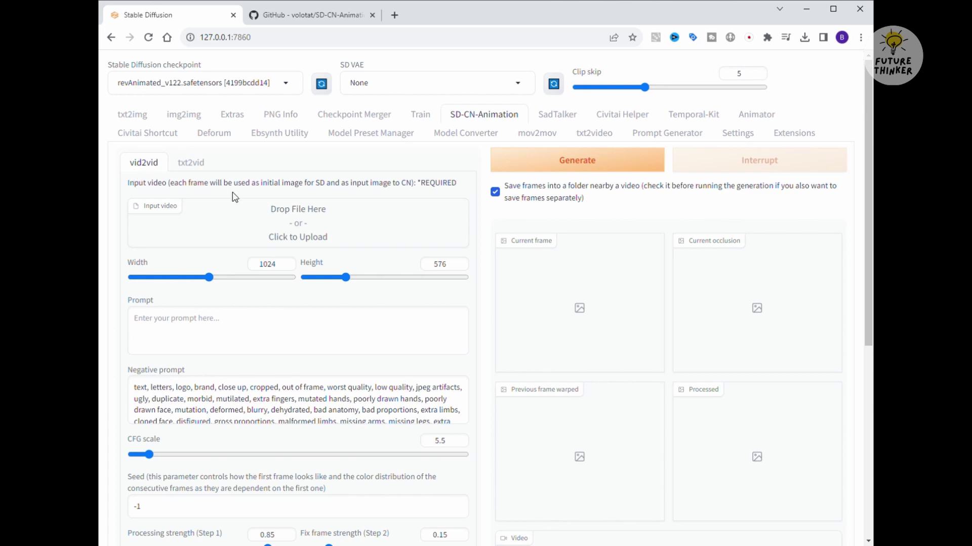
{"action": "scroll", "coordinate": [139, 167], "scroll_direction": "down", "scroll_amount": 1}
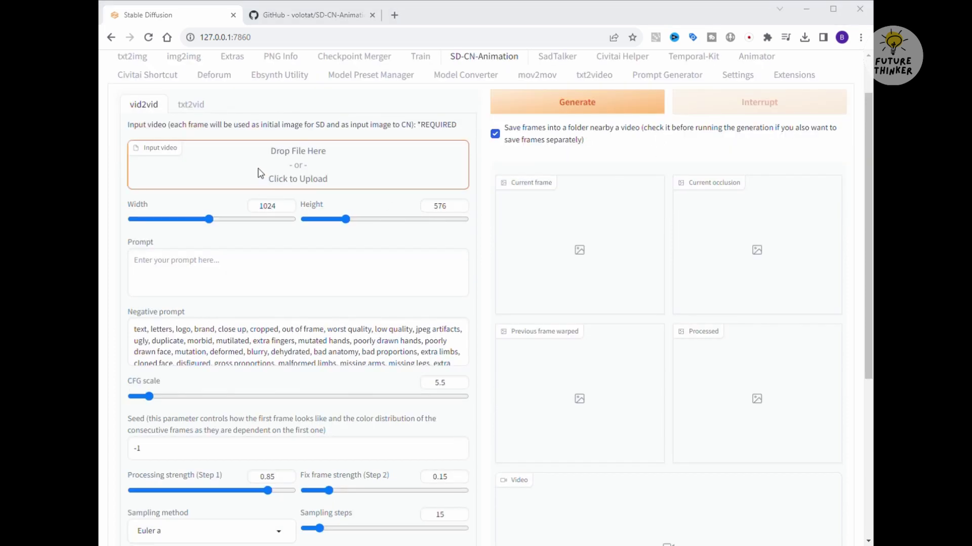
{"action": "left_click_drag", "start_coordinate": [259, 173], "coordinate": [260, 173]}
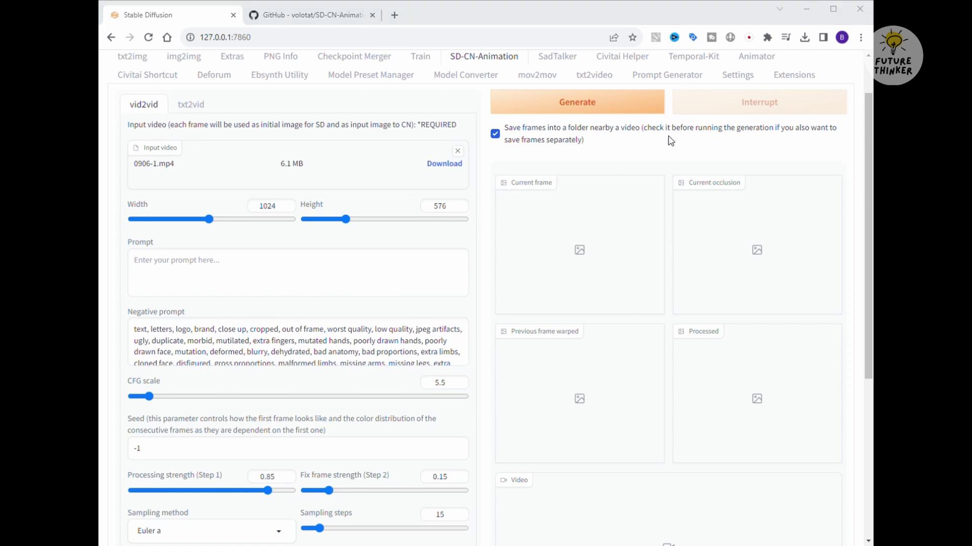
{"action": "double_click", "coordinate": [443, 209]}
{"action": "type", "text": "i"}
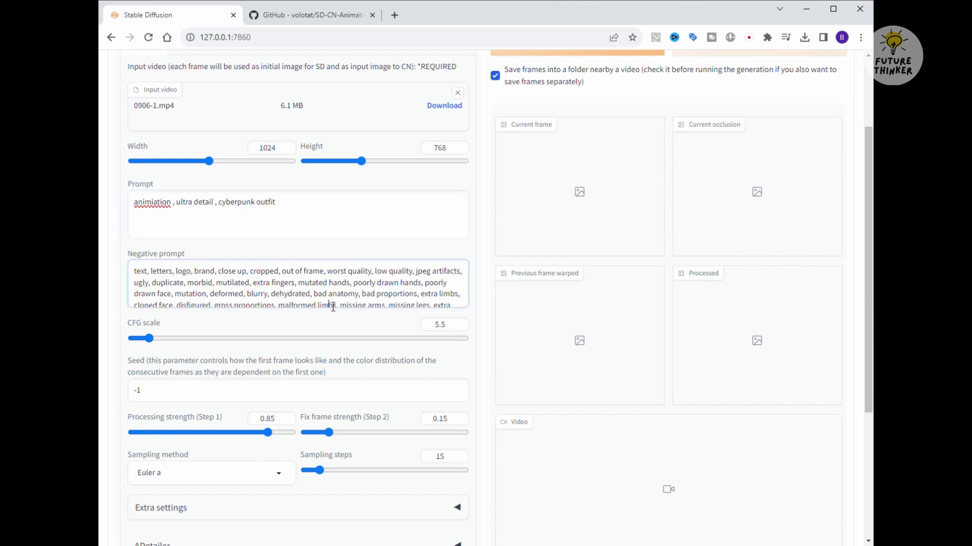
Extend the prompt with ', neo' and enable ControlNet Unit 0.
{"action": "type", "text": ", neo"}
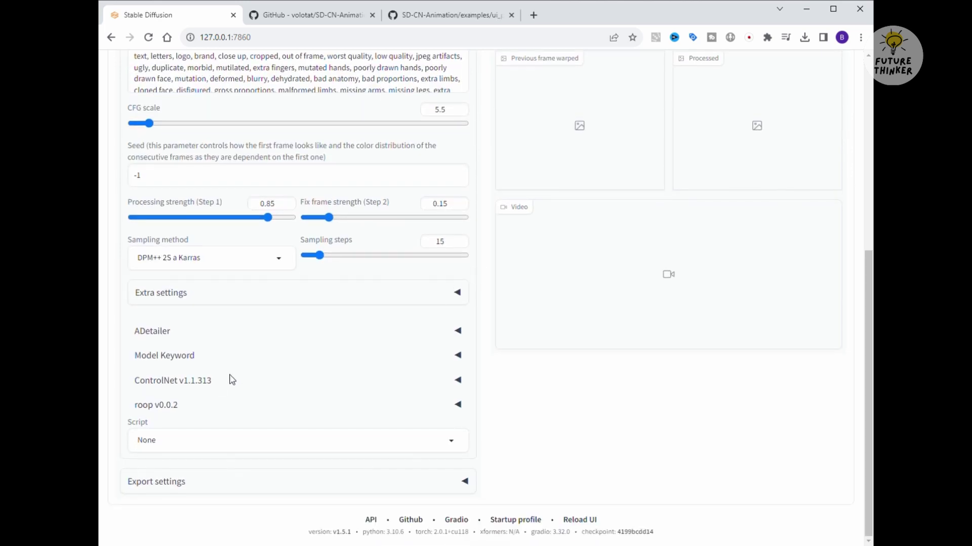
{"action": "left_click", "coordinate": [231, 380]}
{"action": "scroll", "coordinate": [277, 382], "scroll_direction": "down", "scroll_amount": 3}
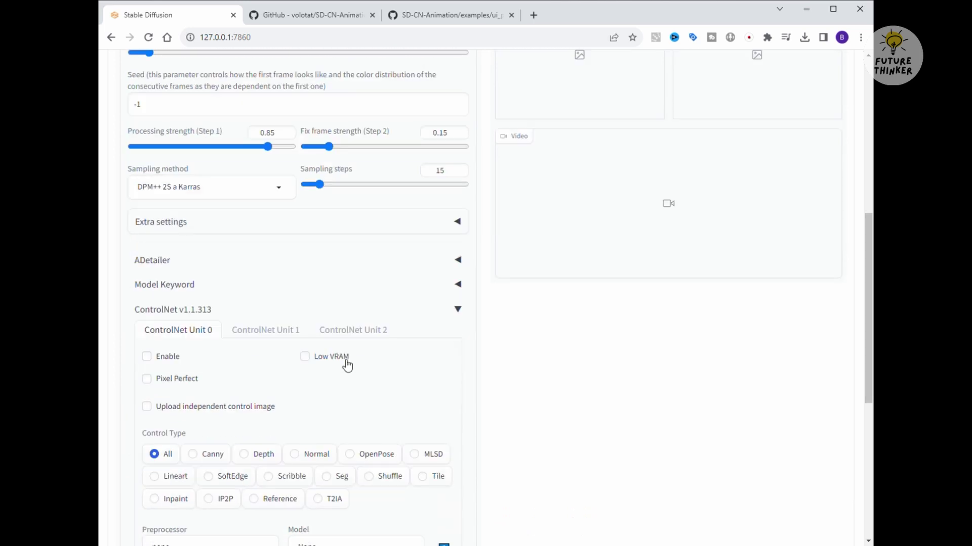
{"action": "left_click", "coordinate": [146, 253]}
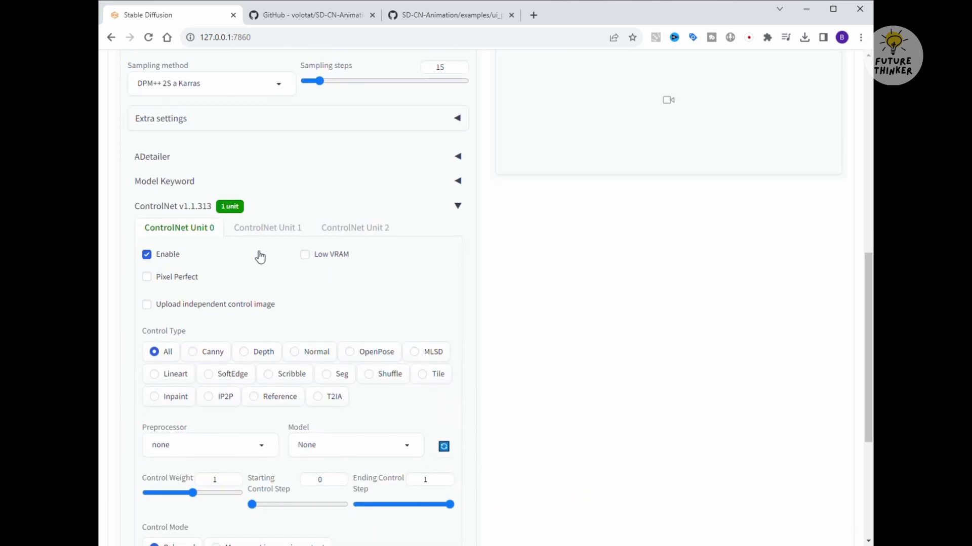
{"action": "scroll", "coordinate": [264, 293], "scroll_direction": "down", "scroll_amount": 1}
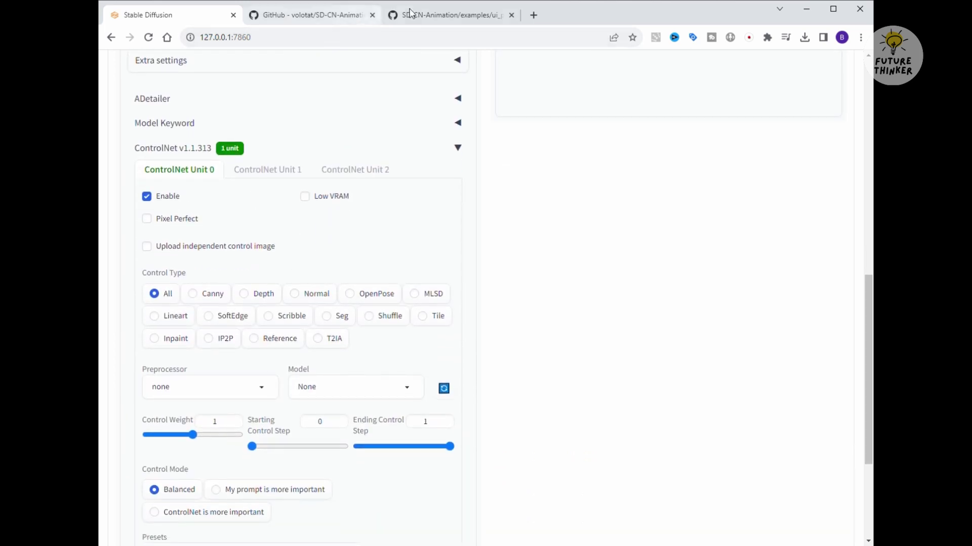
{"action": "left_click", "coordinate": [511, 15]}
Check the readme's recommended ControlNet parameters, then set Unit 0's control type to Tile.
{"action": "left_click", "coordinate": [332, 17]}
{"action": "scroll", "coordinate": [212, 273], "scroll_direction": "down", "scroll_amount": 4}
{"action": "scroll", "coordinate": [200, 273], "scroll_direction": "up", "scroll_amount": 1}
{"action": "scroll", "coordinate": [249, 314], "scroll_direction": "down", "scroll_amount": 2}
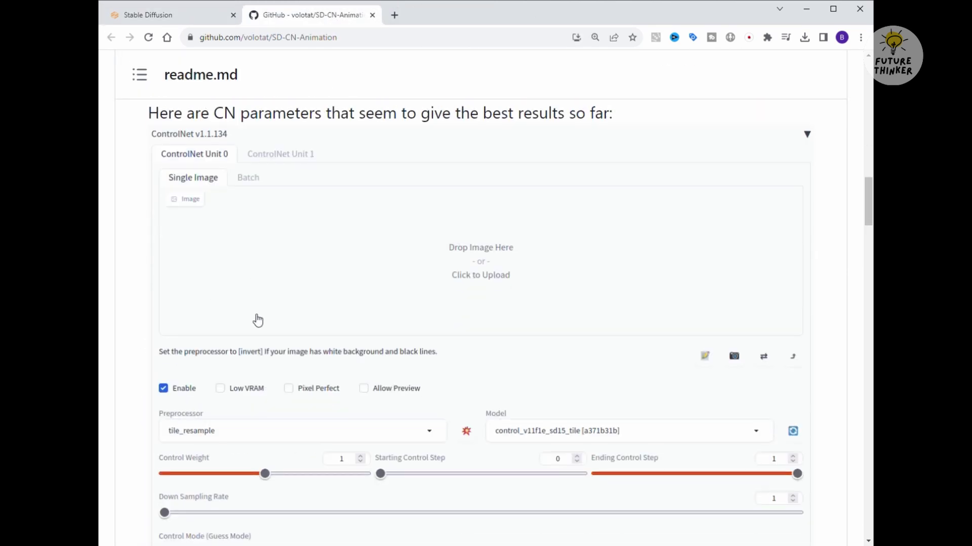
{"action": "scroll", "coordinate": [228, 333], "scroll_direction": "down", "scroll_amount": 1}
{"action": "scroll", "coordinate": [323, 344], "scroll_direction": "down", "scroll_amount": 2}
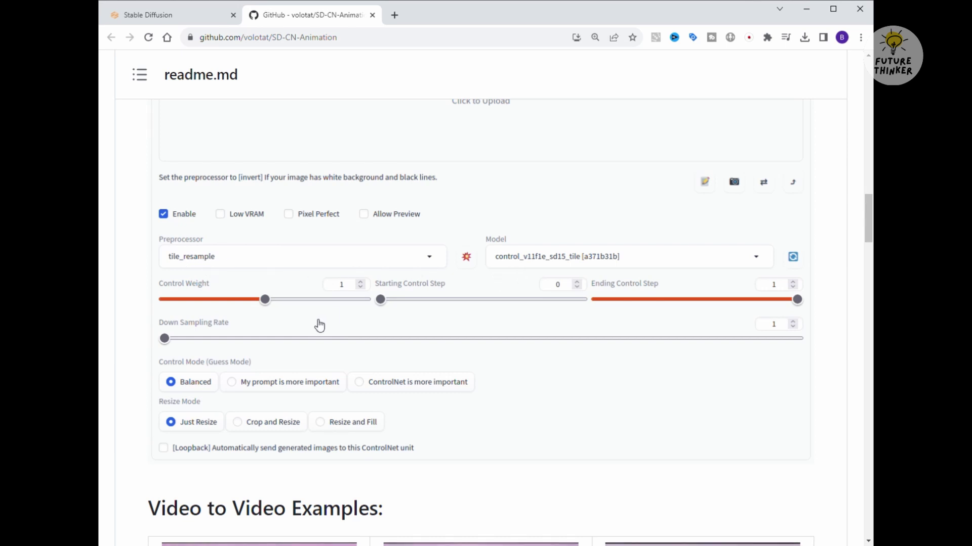
{"action": "key", "text": "ctrl+shift+Tab"}
{"action": "left_click", "coordinate": [423, 317]}
Review the Tile unit's tile_resample preprocessor and control_v11f1e_sd15_tile model, then scroll back up.
{"action": "scroll", "coordinate": [513, 354], "scroll_direction": "down", "scroll_amount": 1}
{"action": "scroll", "coordinate": [513, 354], "scroll_direction": "down", "scroll_amount": 2}
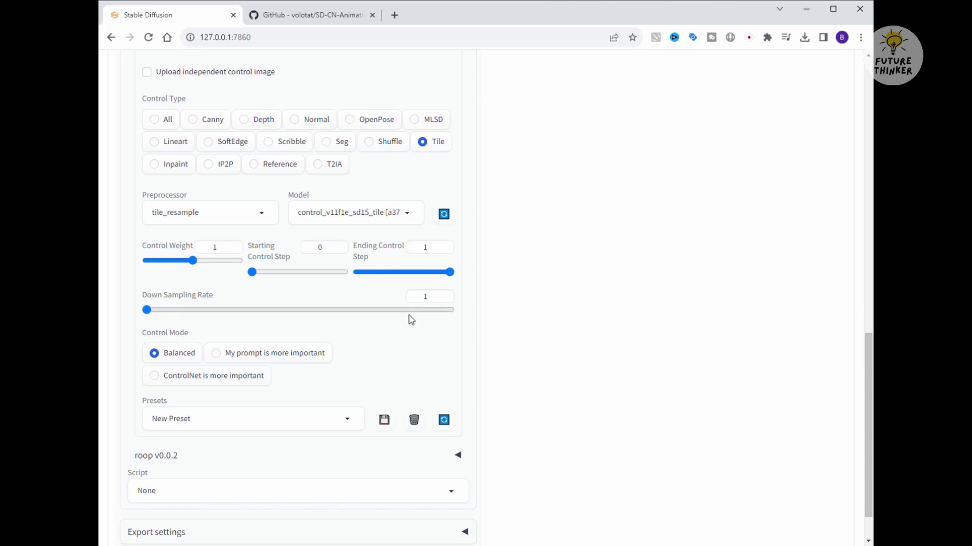
{"action": "scroll", "coordinate": [214, 364], "scroll_direction": "down", "scroll_amount": 1}
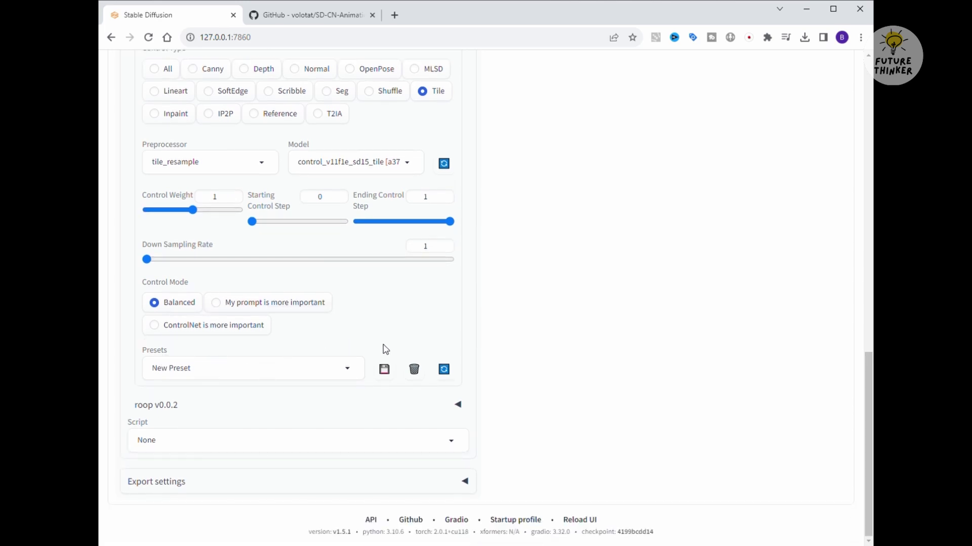
{"action": "scroll", "coordinate": [386, 349], "scroll_direction": "up", "scroll_amount": 1}
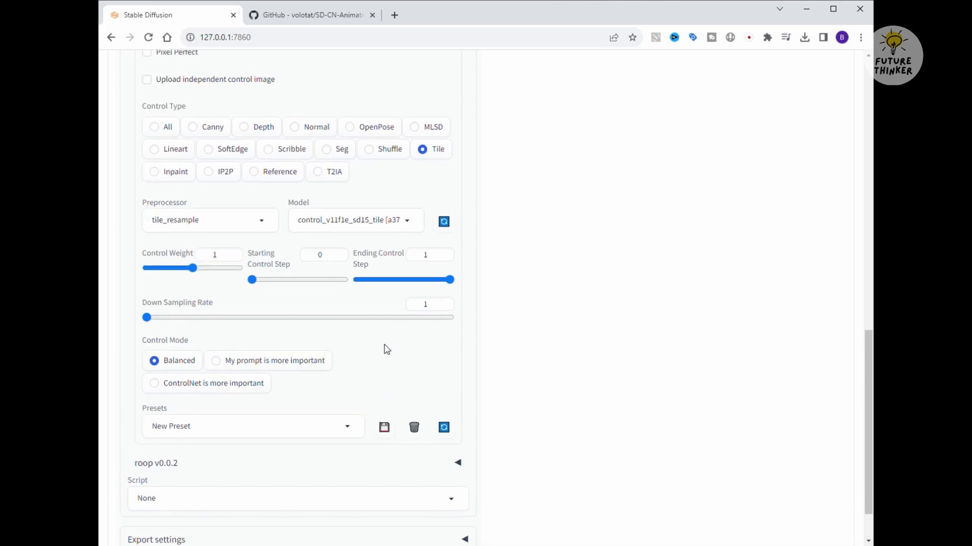
{"action": "scroll", "coordinate": [387, 349], "scroll_direction": "up", "scroll_amount": 3}
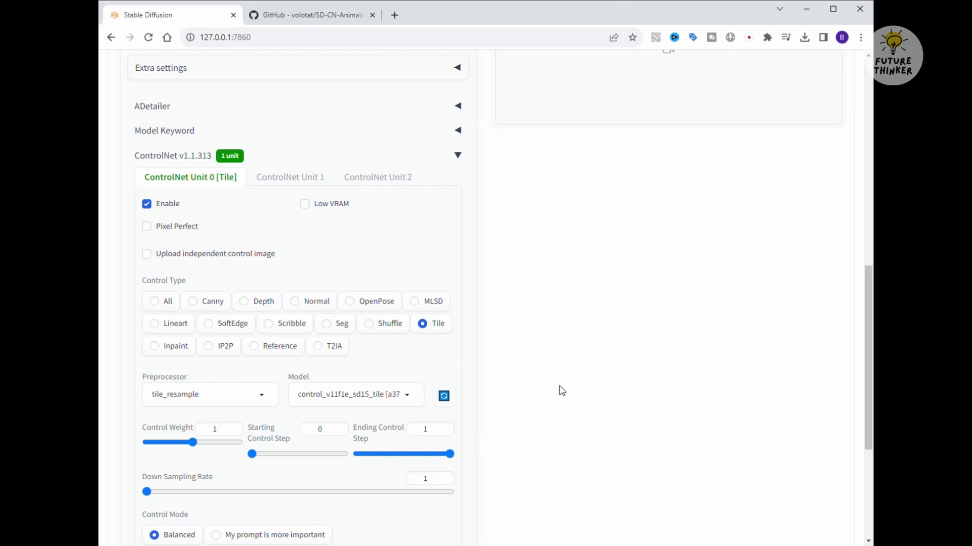
{"action": "scroll", "coordinate": [562, 390], "scroll_direction": "up", "scroll_amount": 15}
Start generating the stylized vid2vid video.
{"action": "scroll", "coordinate": [561, 390], "scroll_direction": "up", "scroll_amount": 1}
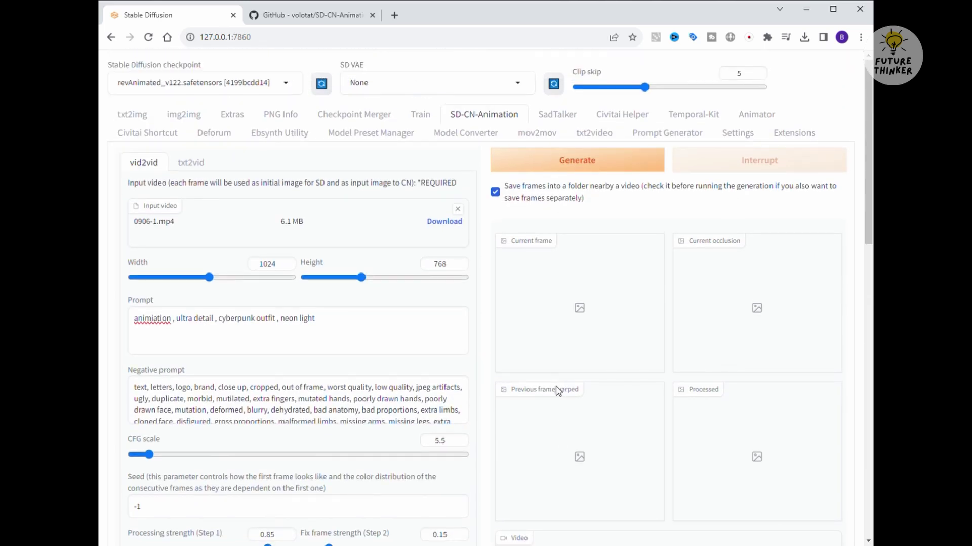
{"action": "left_click", "coordinate": [604, 164]}
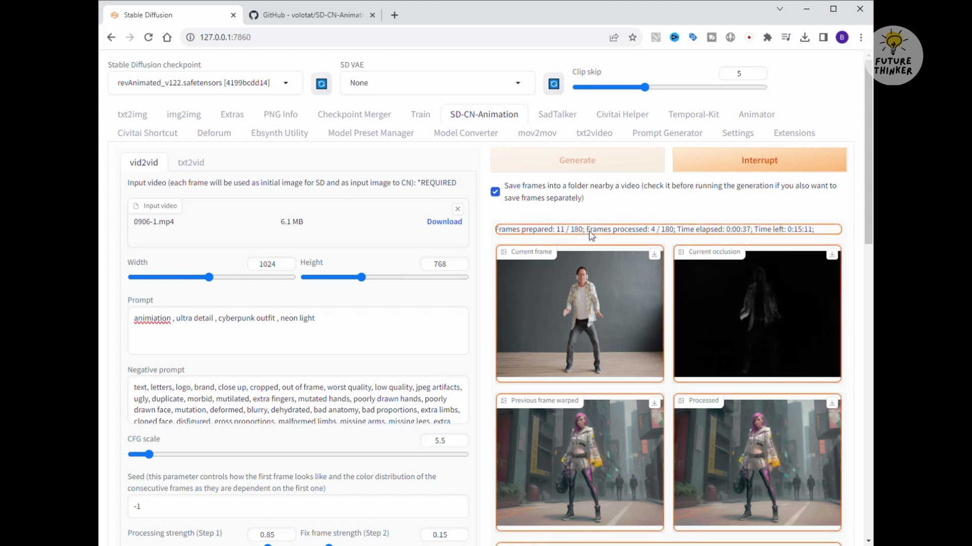
{"action": "left_click", "coordinate": [455, 412]}
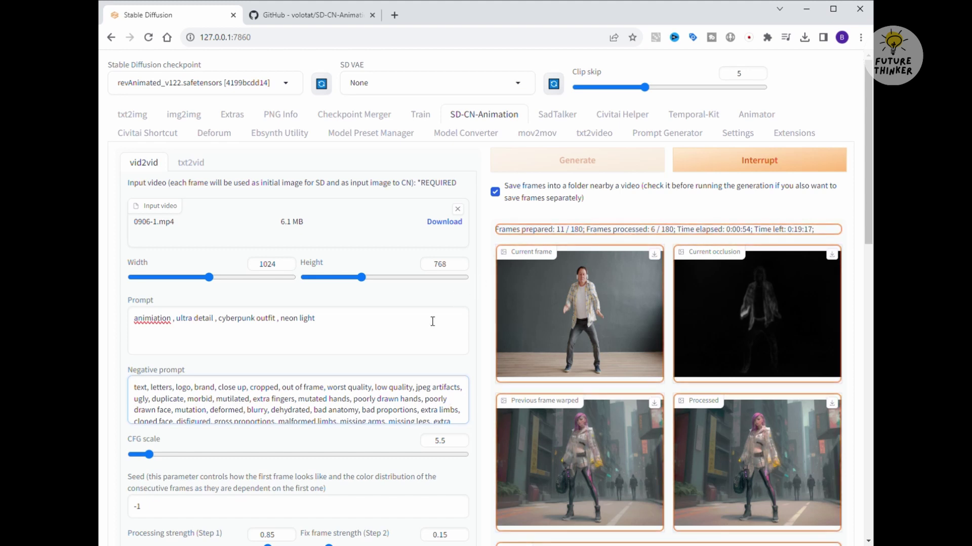
Expand Extra settings to reveal the occlusion mask parameters while frames process.
{"action": "scroll", "coordinate": [431, 322], "scroll_direction": "down", "scroll_amount": 3}
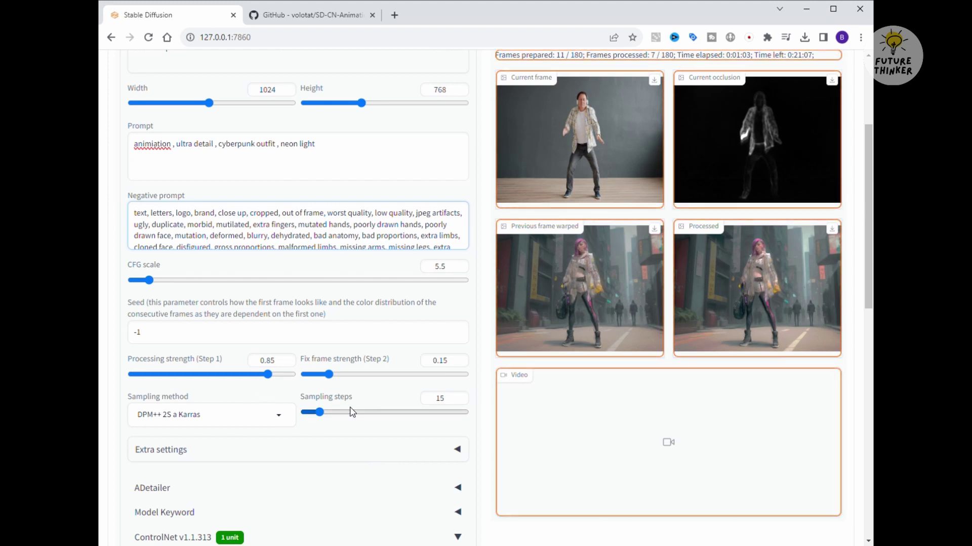
{"action": "scroll", "coordinate": [352, 412], "scroll_direction": "up", "scroll_amount": 3}
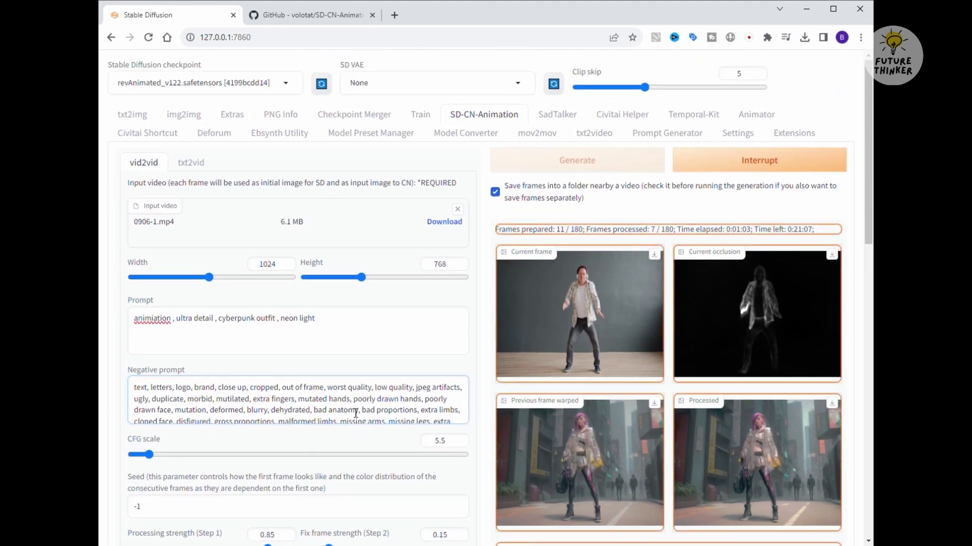
{"action": "scroll", "coordinate": [355, 412], "scroll_direction": "down", "scroll_amount": 5}
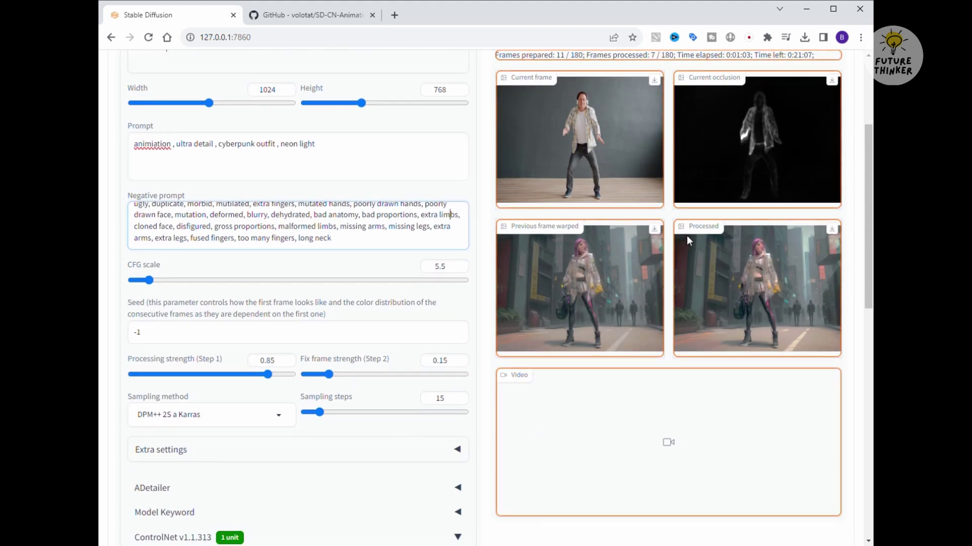
{"action": "scroll", "coordinate": [587, 278], "scroll_direction": "up", "scroll_amount": 1}
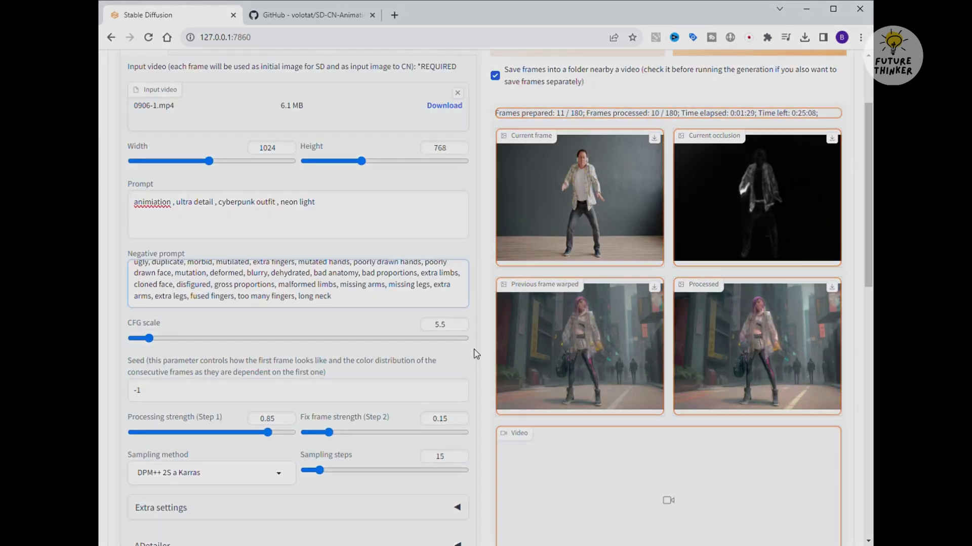
{"action": "scroll", "coordinate": [455, 364], "scroll_direction": "down", "scroll_amount": 2}
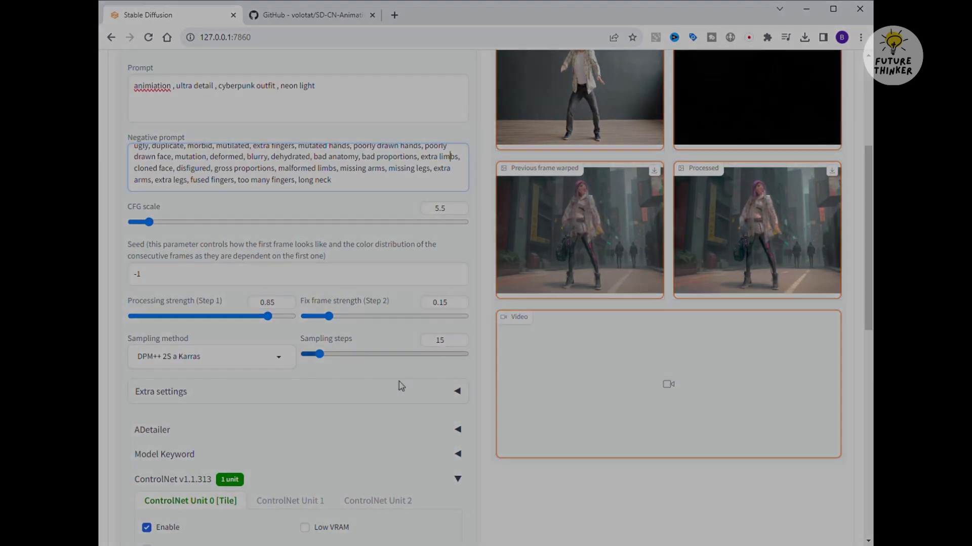
{"action": "scroll", "coordinate": [412, 401], "scroll_direction": "up", "scroll_amount": 1}
{"action": "scroll", "coordinate": [167, 399], "scroll_direction": "down", "scroll_amount": 1}
{"action": "left_click", "coordinate": [167, 392]}
{"action": "scroll", "coordinate": [177, 354], "scroll_direction": "down", "scroll_amount": 2}
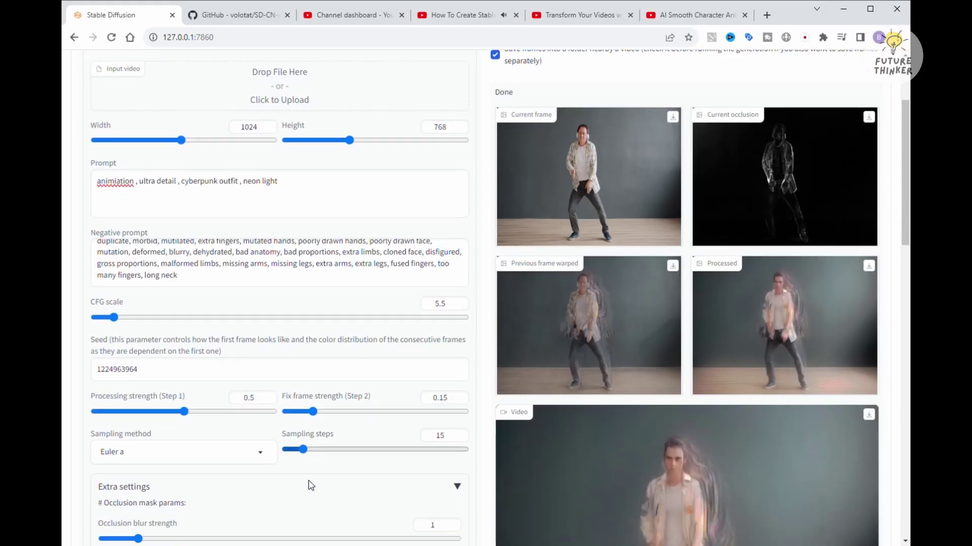
Replay the finished ghosted dance video, then drag its seek bar back to 0:00.
{"action": "scroll", "coordinate": [311, 485], "scroll_direction": "down", "scroll_amount": 2}
{"action": "scroll", "coordinate": [310, 485], "scroll_direction": "down", "scroll_amount": 1}
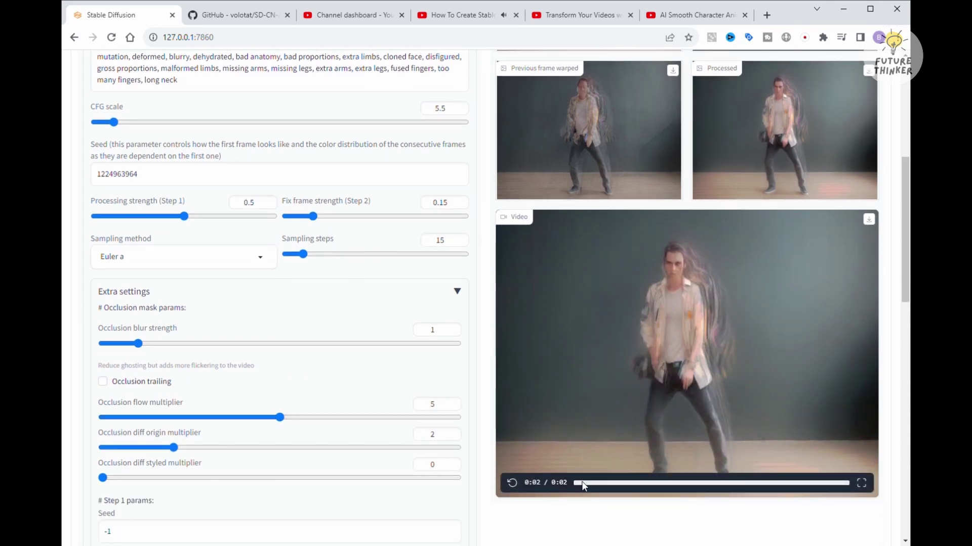
{"action": "left_click", "coordinate": [513, 483]}
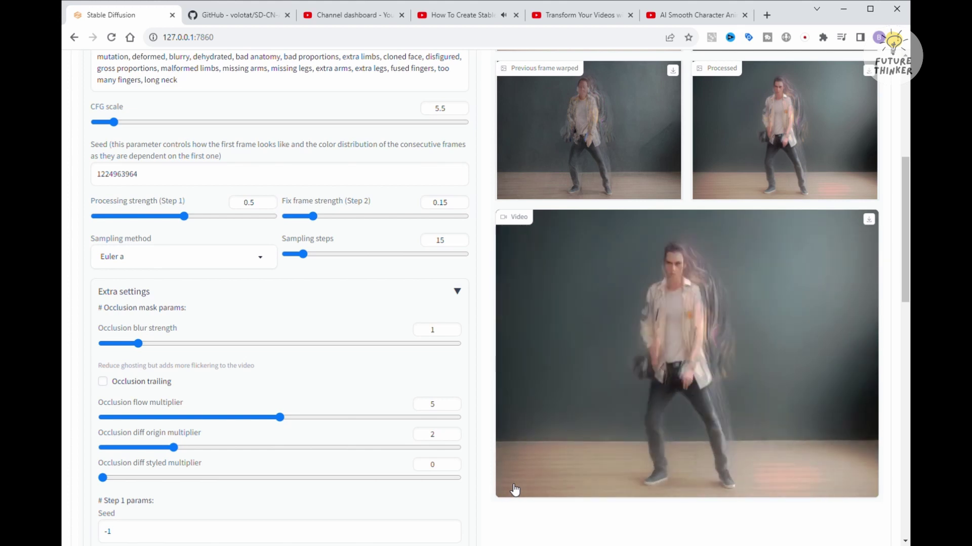
{"action": "left_click_drag", "start_coordinate": [595, 484], "coordinate": [733, 475]}
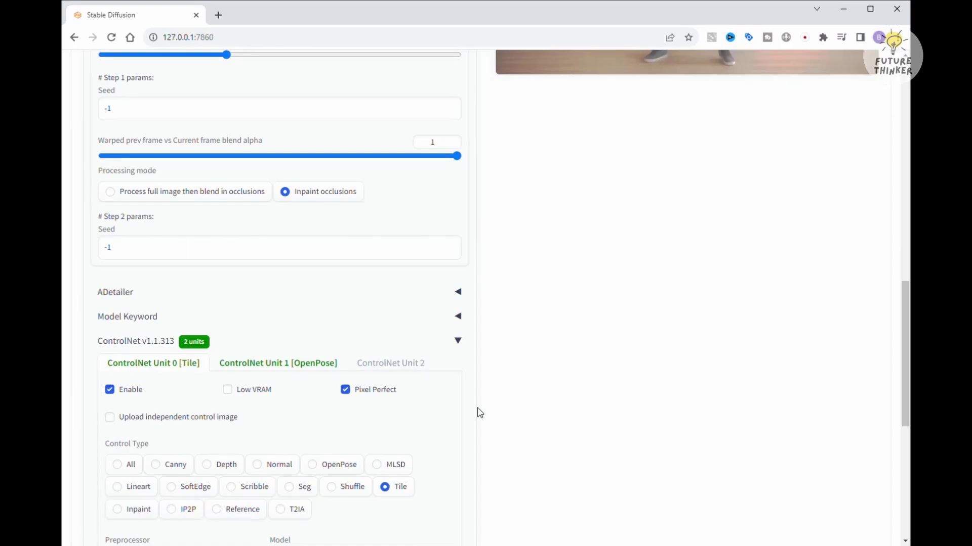
In Extra settings, choose 'Process full image then blend in occlusions' as the vid2vid processing mode.
{"action": "scroll", "coordinate": [480, 412], "scroll_direction": "up", "scroll_amount": 15}
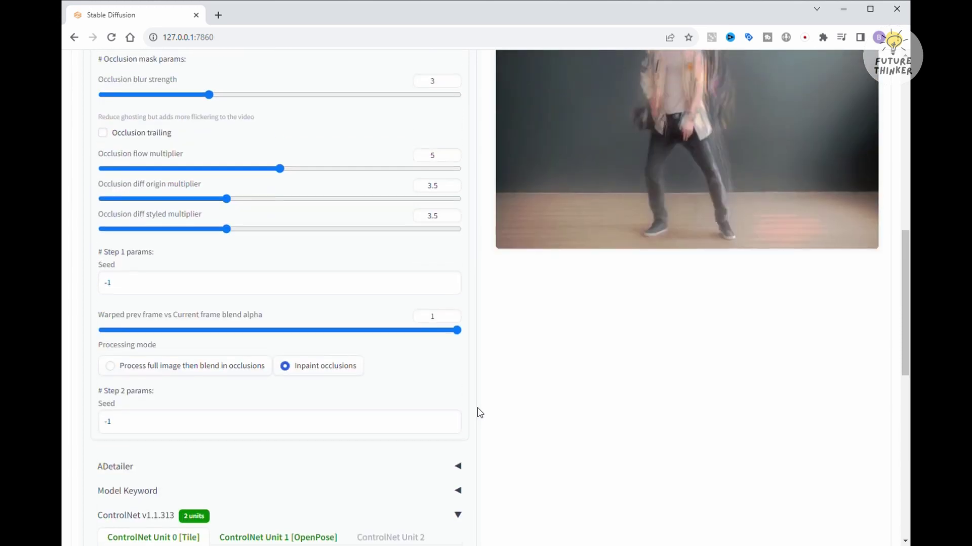
{"action": "scroll", "coordinate": [480, 413], "scroll_direction": "up", "scroll_amount": 3}
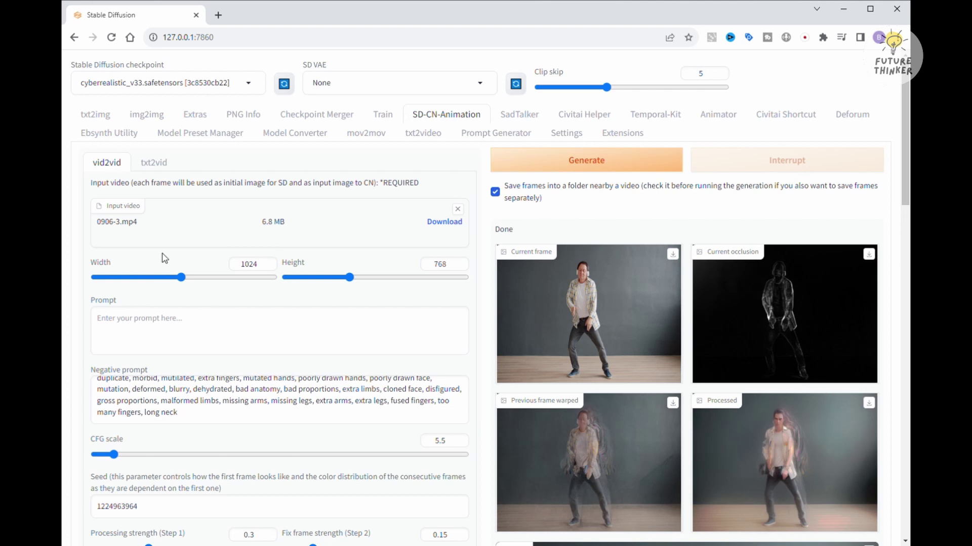
{"action": "scroll", "coordinate": [215, 442], "scroll_direction": "down", "scroll_amount": 2}
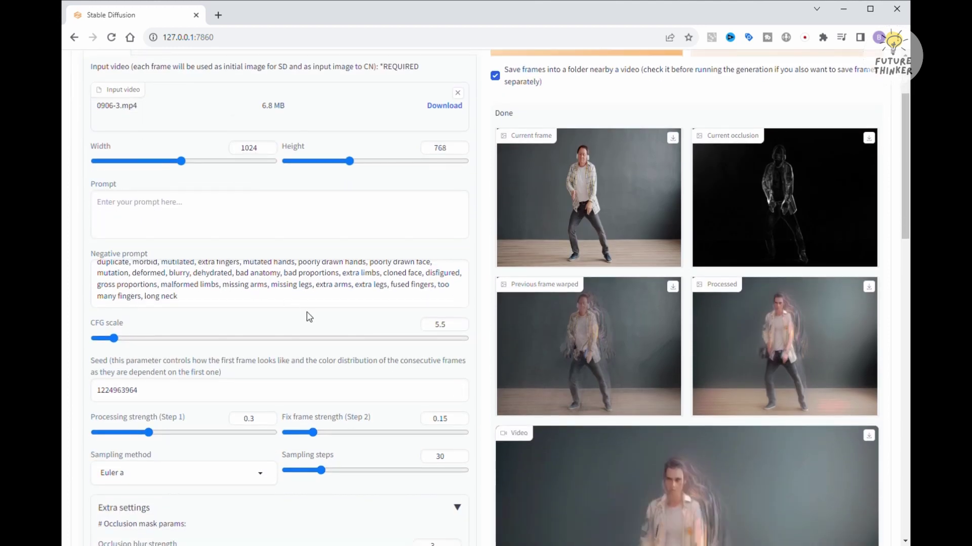
{"action": "scroll", "coordinate": [308, 318], "scroll_direction": "down", "scroll_amount": 5}
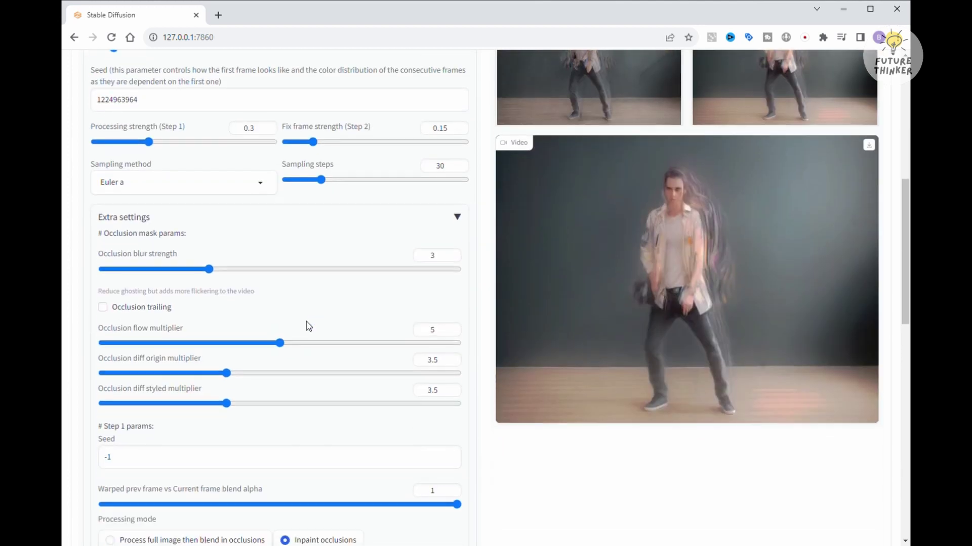
{"action": "scroll", "coordinate": [308, 326], "scroll_direction": "down", "scroll_amount": 4}
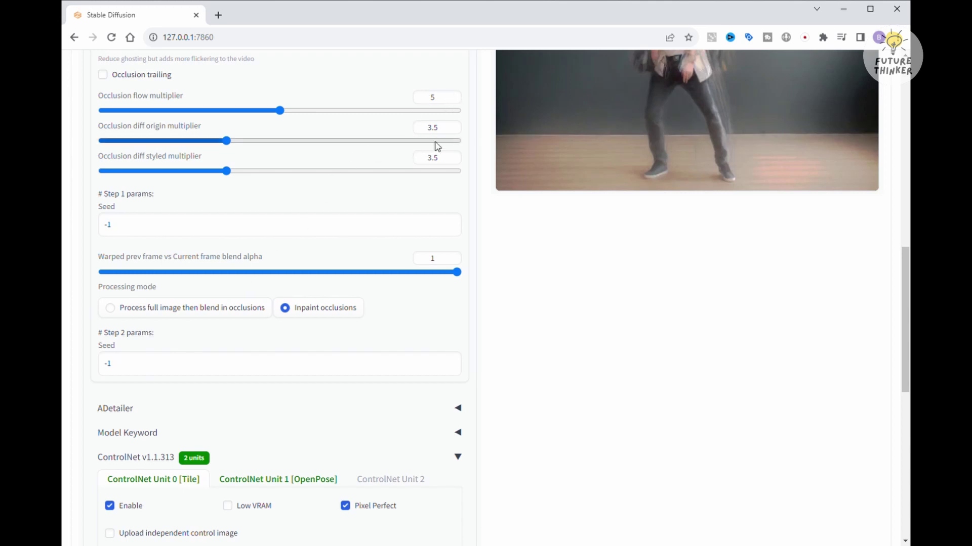
{"action": "scroll", "coordinate": [174, 144], "scroll_direction": "up", "scroll_amount": 1}
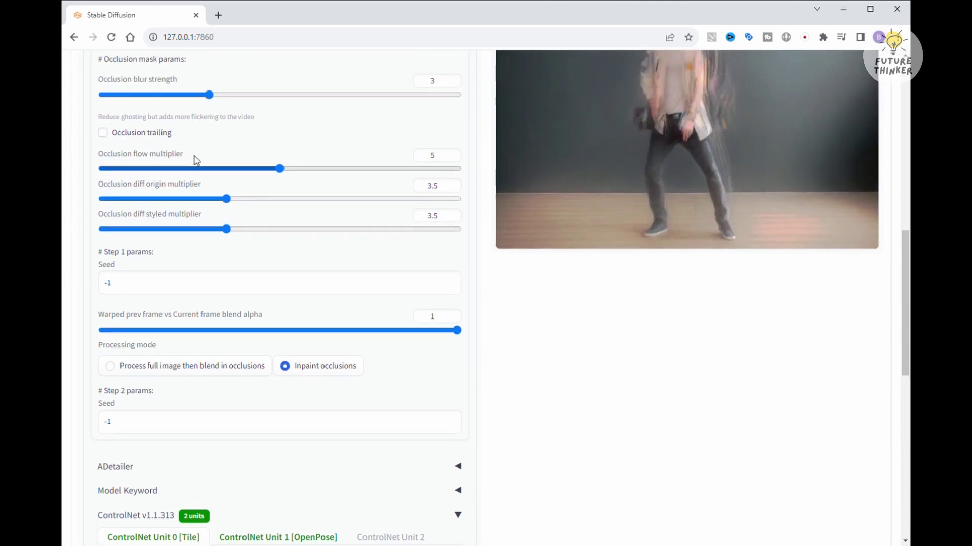
{"action": "scroll", "coordinate": [238, 202], "scroll_direction": "up", "scroll_amount": 1}
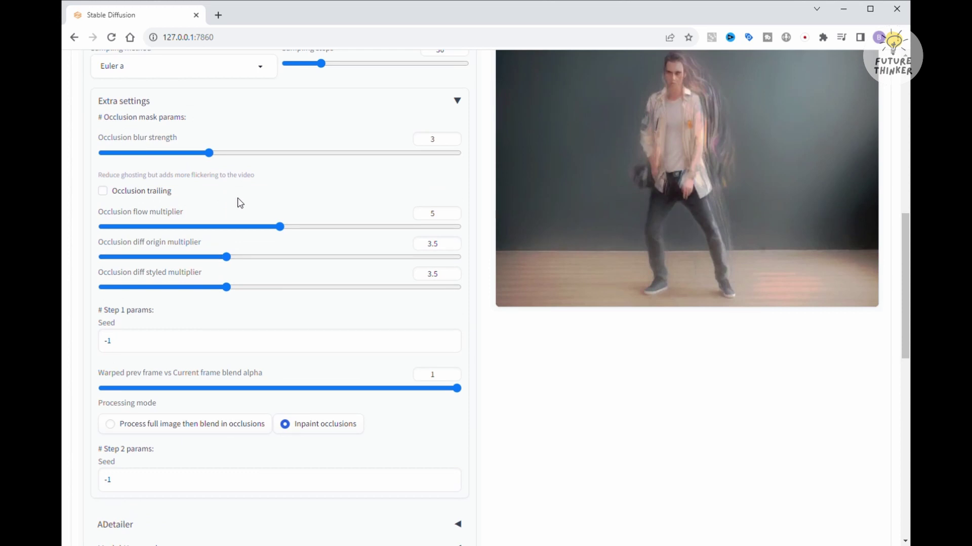
{"action": "scroll", "coordinate": [240, 202], "scroll_direction": "down", "scroll_amount": 1}
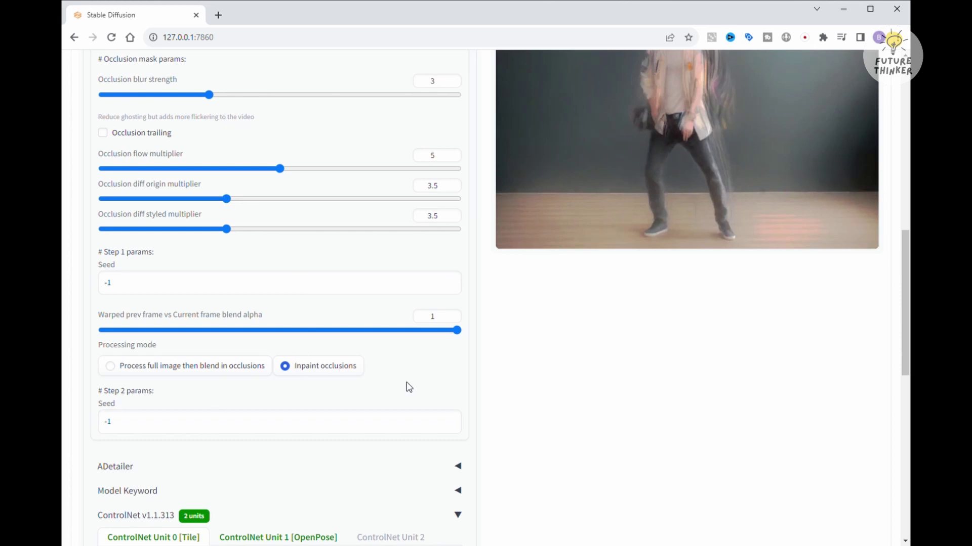
{"action": "left_click", "coordinate": [230, 373]}
{"action": "scroll", "coordinate": [432, 394], "scroll_direction": "up", "scroll_amount": 12}
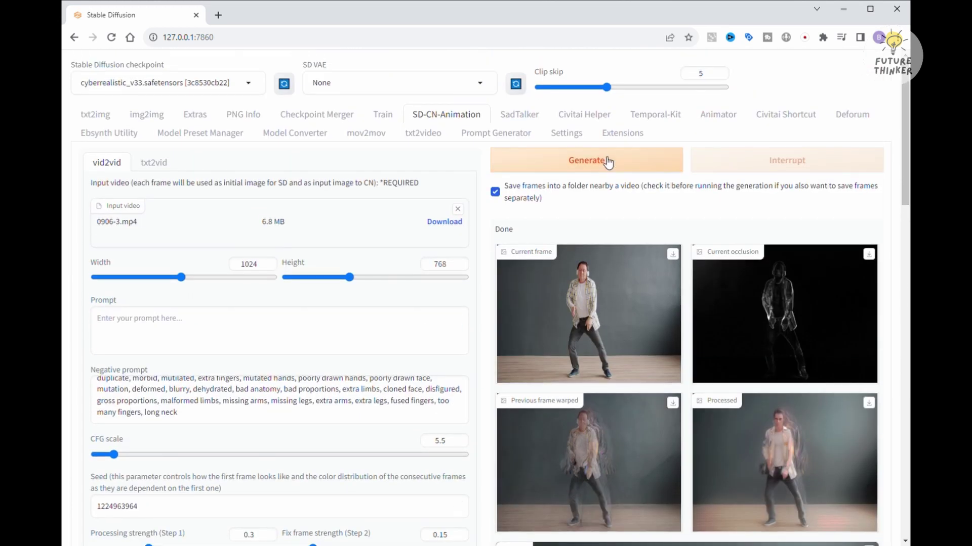
Generate the stylized vid2vid output from 0906-3.mp4 at 1024×768 and wait until it reads Done.
{"action": "left_click", "coordinate": [607, 161]}
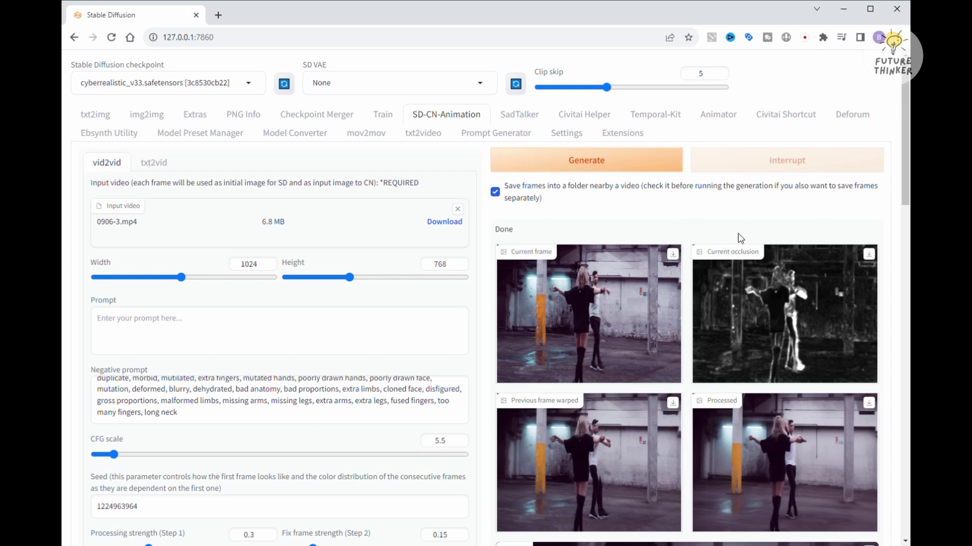
Replay the finished 2-second couple dance video in the Video output panel.
{"action": "scroll", "coordinate": [607, 253], "scroll_direction": "down", "scroll_amount": 2}
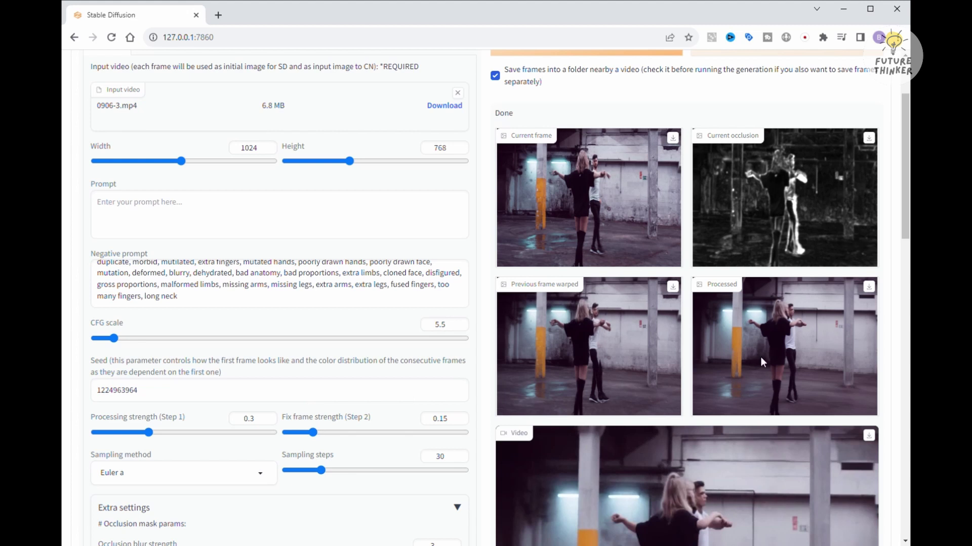
{"action": "scroll", "coordinate": [673, 336], "scroll_direction": "up", "scroll_amount": 2}
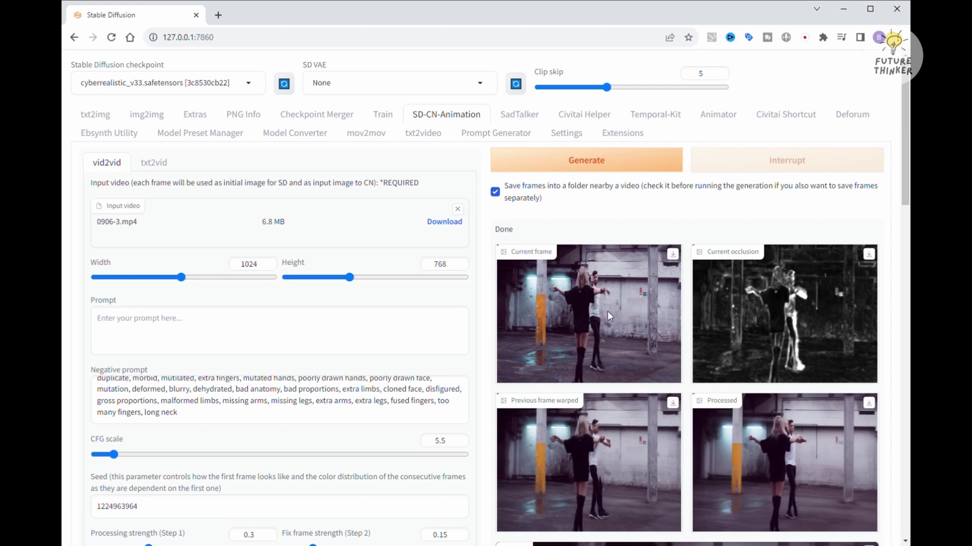
{"action": "scroll", "coordinate": [607, 311], "scroll_direction": "down", "scroll_amount": 2}
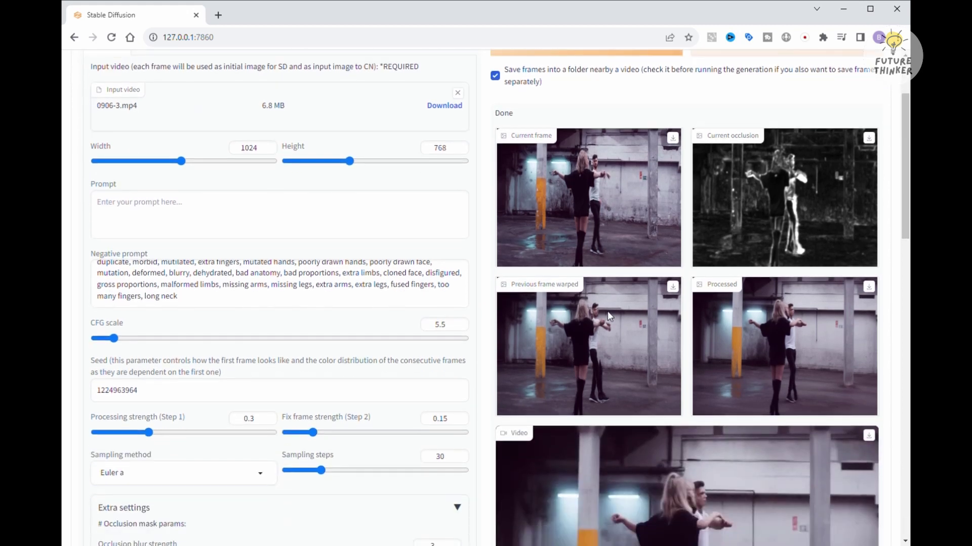
{"action": "scroll", "coordinate": [608, 315], "scroll_direction": "down", "scroll_amount": 1}
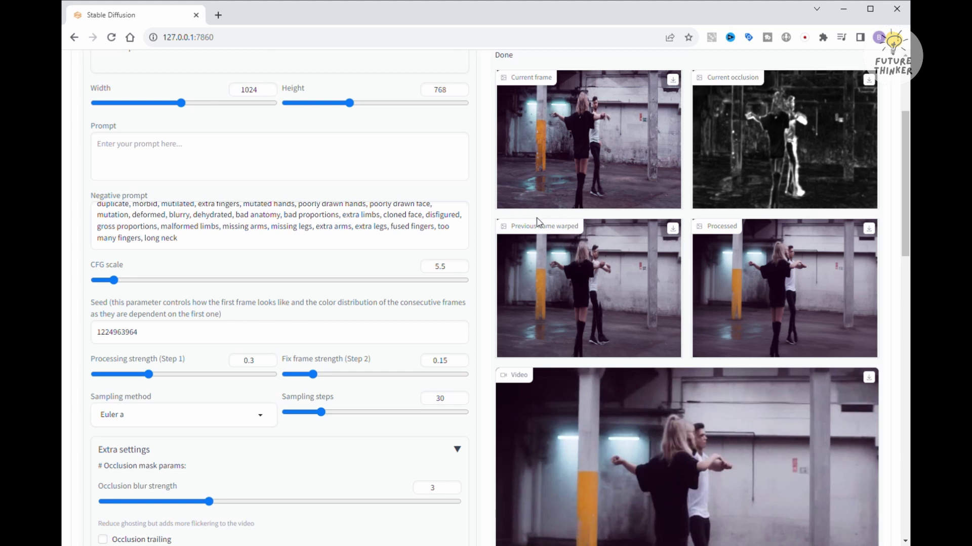
{"action": "scroll", "coordinate": [703, 320], "scroll_direction": "down", "scroll_amount": 4}
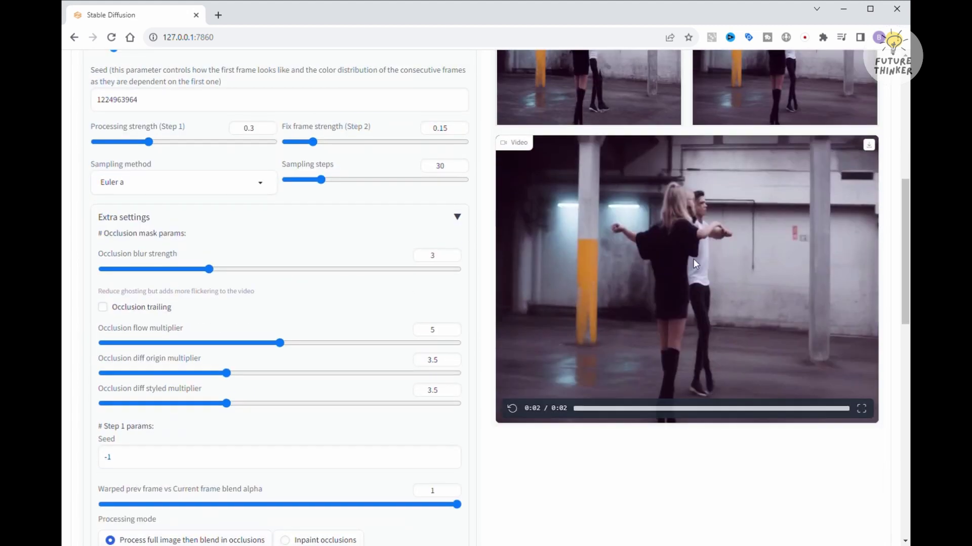
{"action": "left_click", "coordinate": [513, 409]}
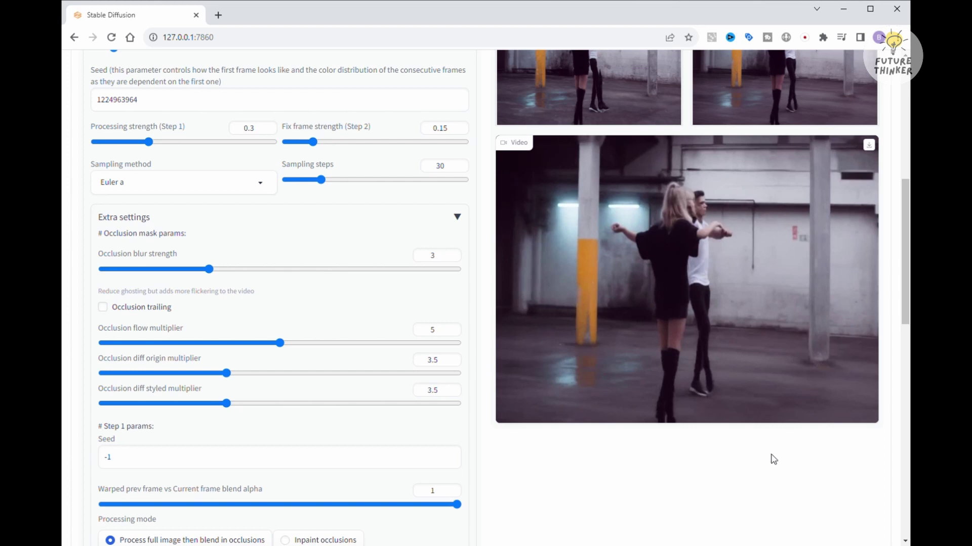
Restart the output video from the beginning and pause it partway through.
{"action": "mouse_move", "coordinate": [702, 331]}
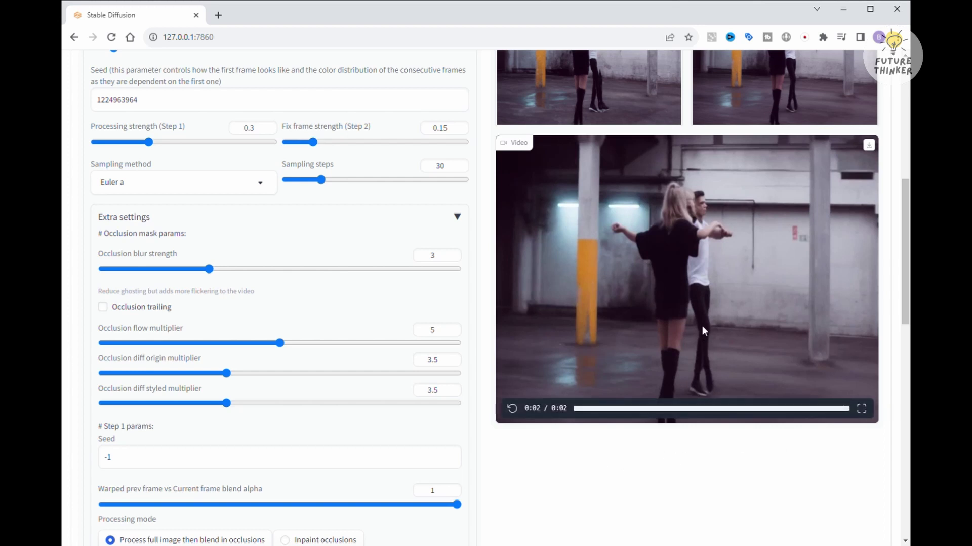
{"action": "left_click", "coordinate": [512, 408]}
{"action": "left_click", "coordinate": [519, 413]}
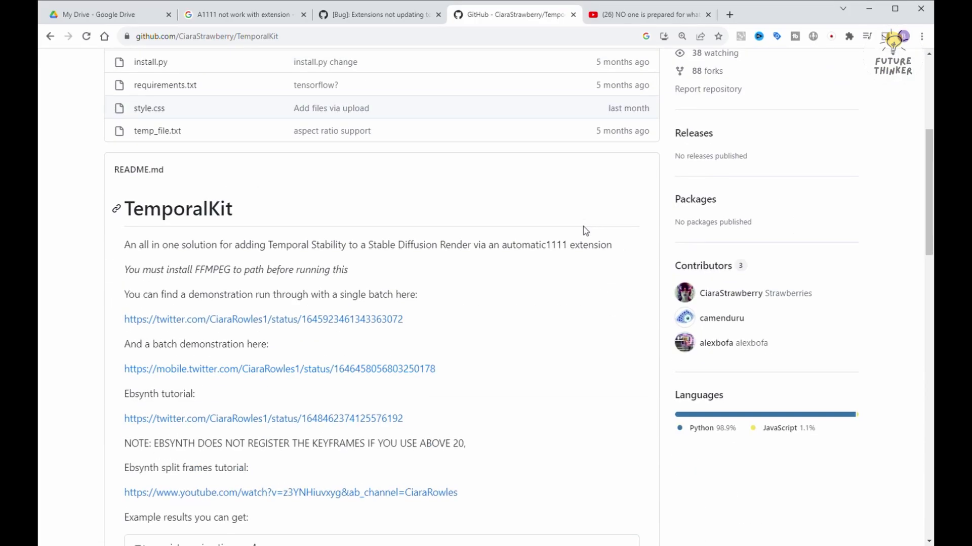
Scroll the TemporalKit README down to the example results video consistenanimation.mp4.
{"action": "scroll", "coordinate": [582, 230], "scroll_direction": "down", "scroll_amount": 9}
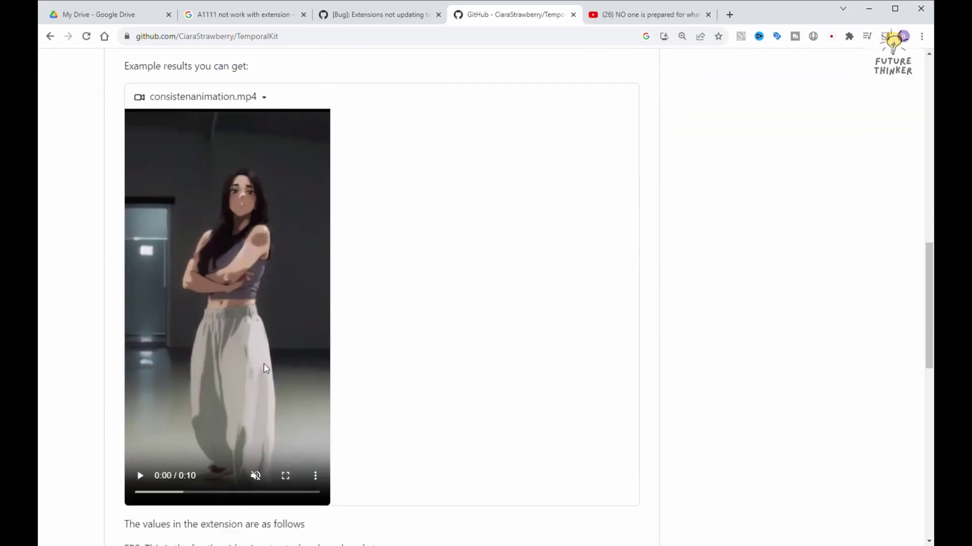